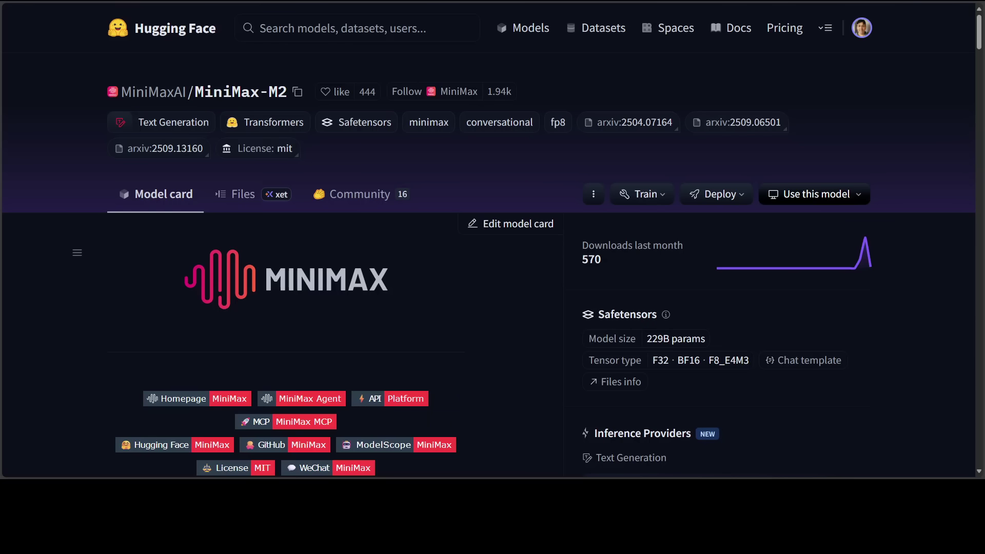
Switch from the MiniMax-M2 model card to the YouTube tab with the minimax results
key(ctrl+Tab)
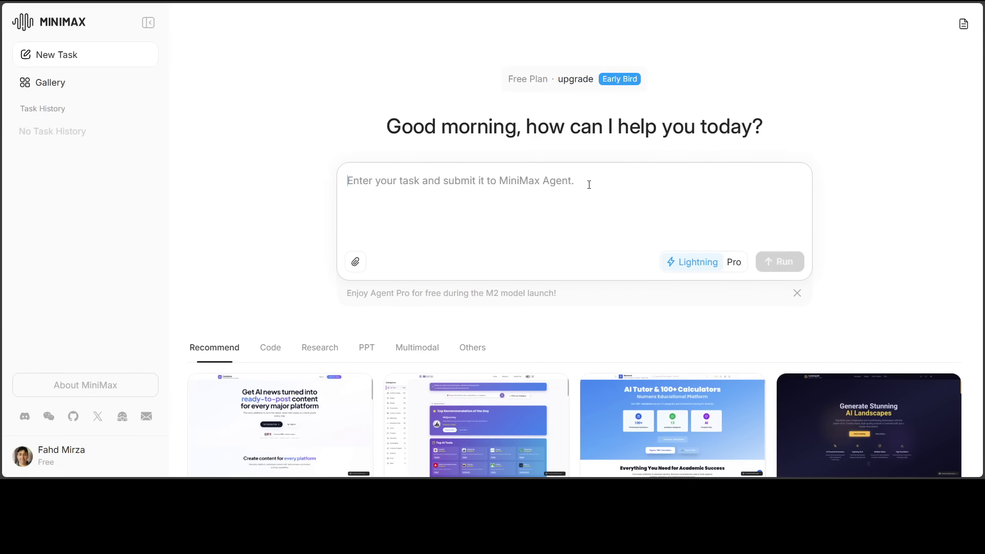
Paste the p5.js soccer-player dribbling-and-shooting animation prompt and run it as a new task
key(ctrl+v)
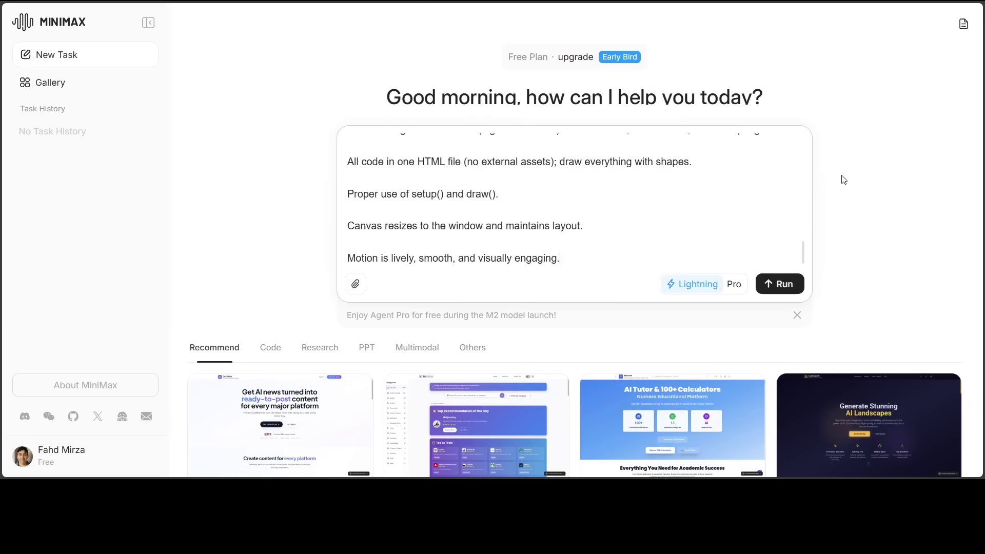
scroll(643, 178, up, 10)
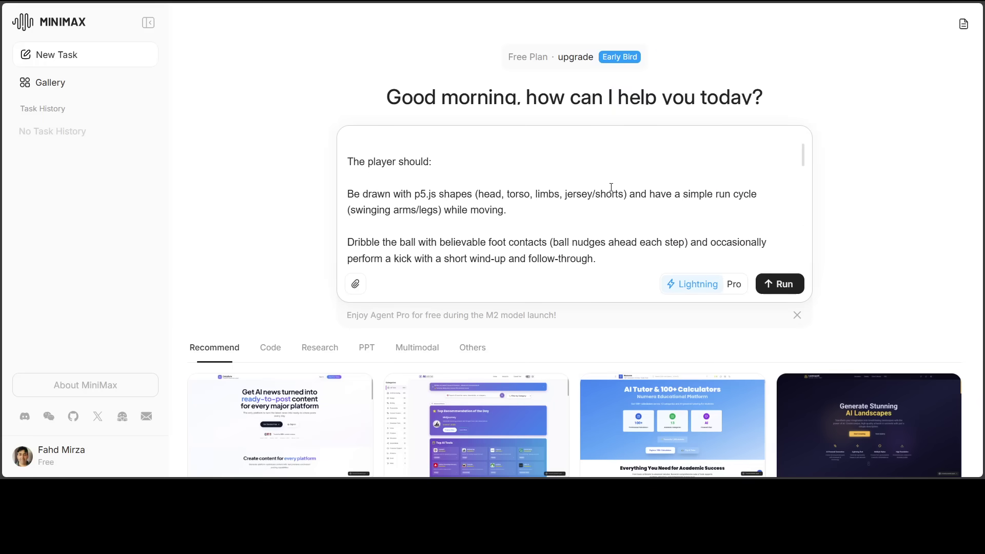
scroll(630, 191, up, 3)
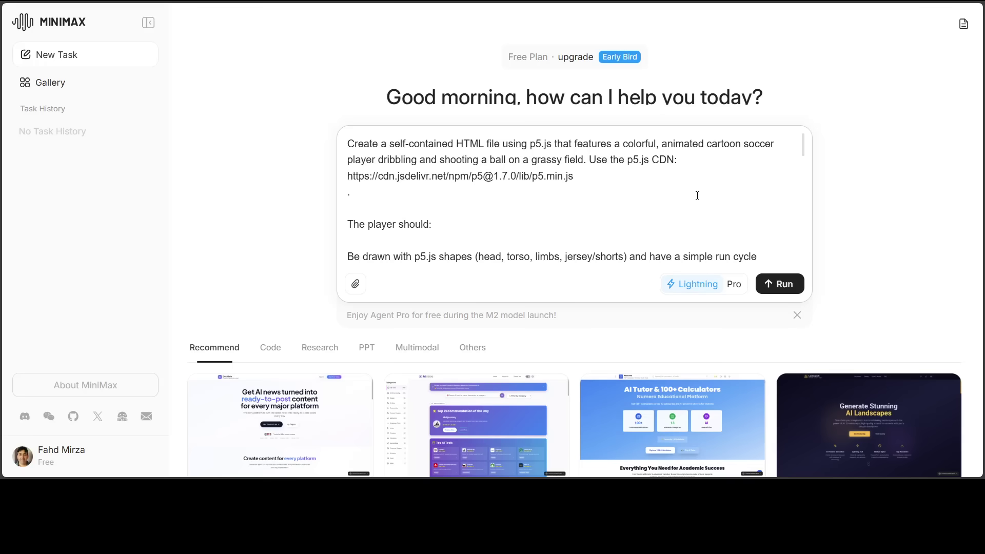
click(782, 287)
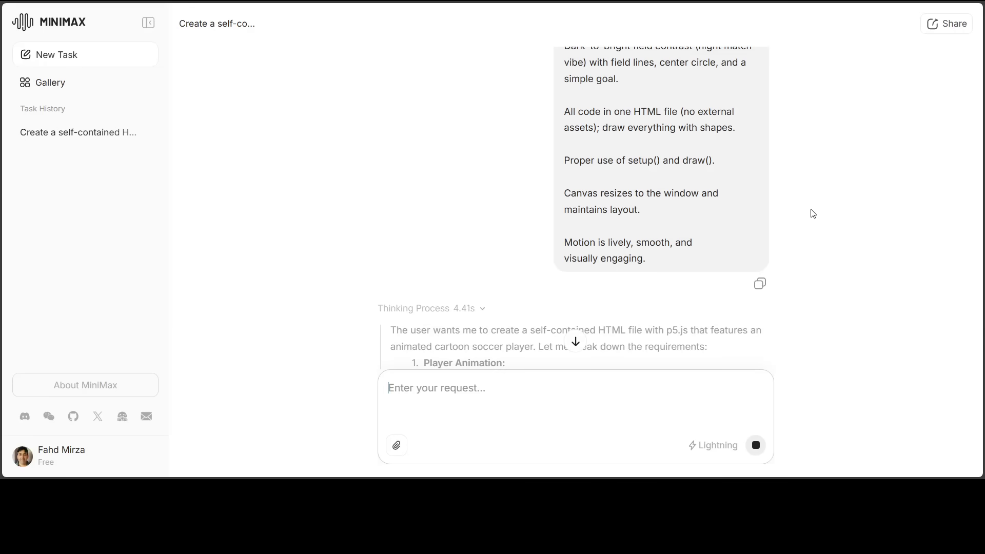
Follow the agent's streaming plan for player animation, ball physics, effects and field design
scroll(617, 195, down, 5)
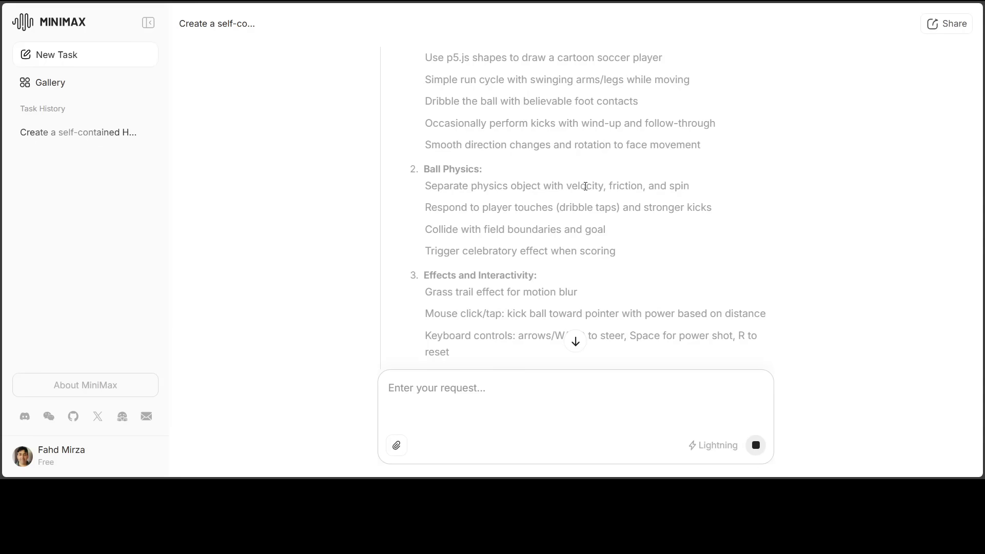
scroll(579, 217, down, 6)
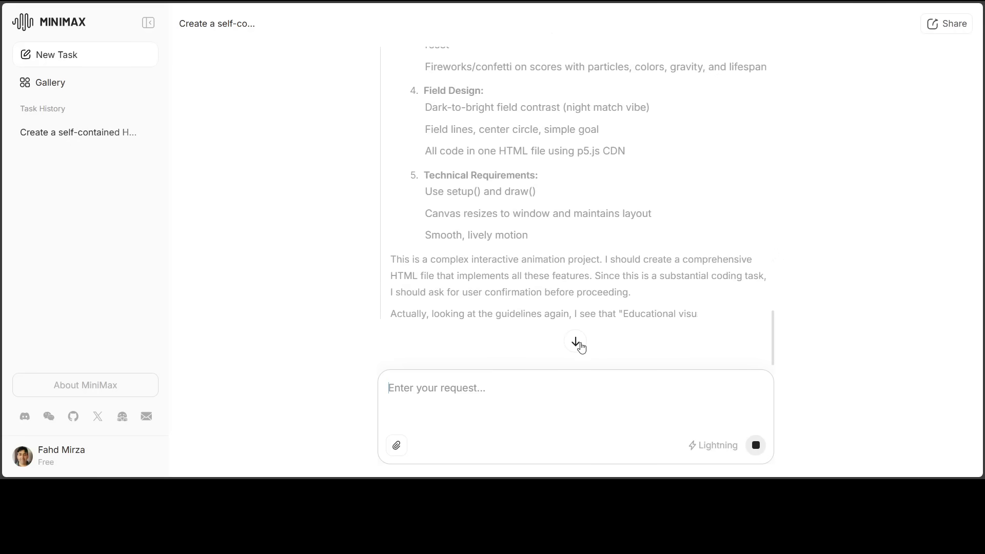
scroll(579, 341, down, 1)
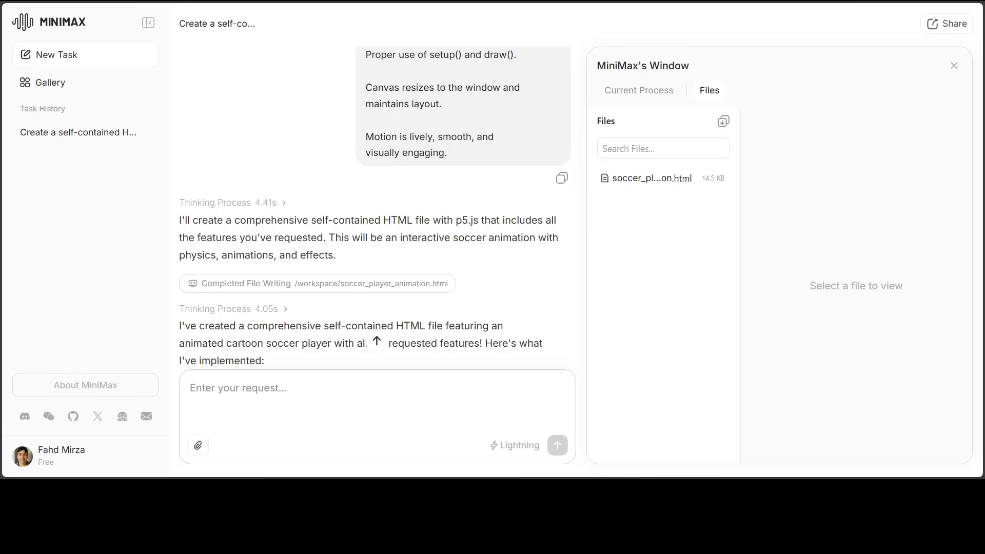
Read through the Key Features and Technical Features of the generated soccer animation
scroll(430, 221, down, 5)
scroll(430, 221, down, 15)
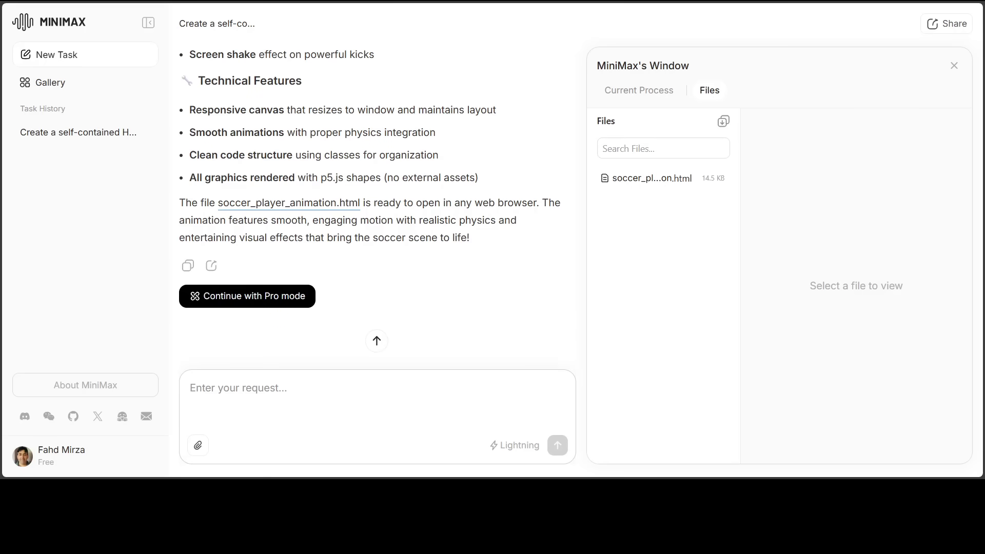
scroll(377, 205, up, 15)
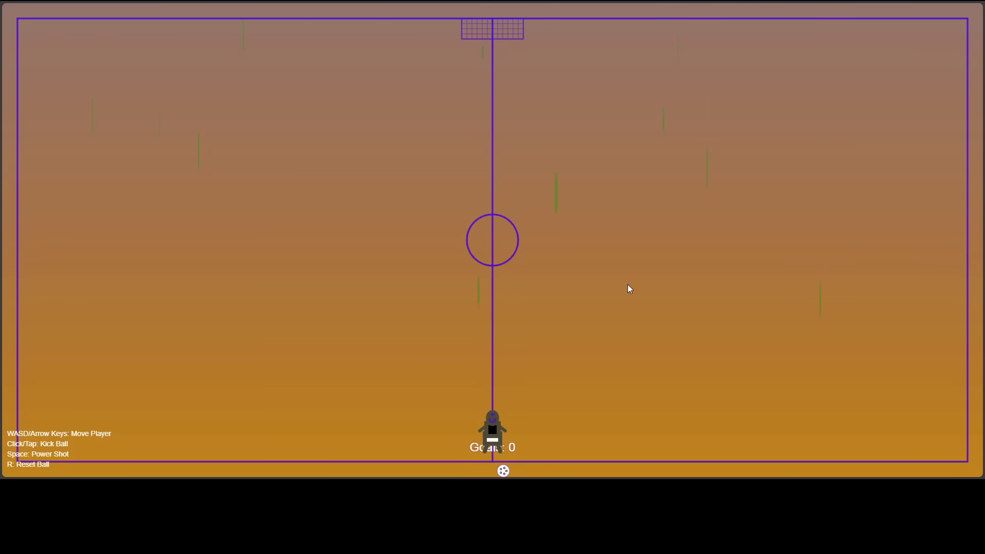
Kick the ball upfield, steer the player with A/D and shoot with Space toward the goal
click(601, 293)
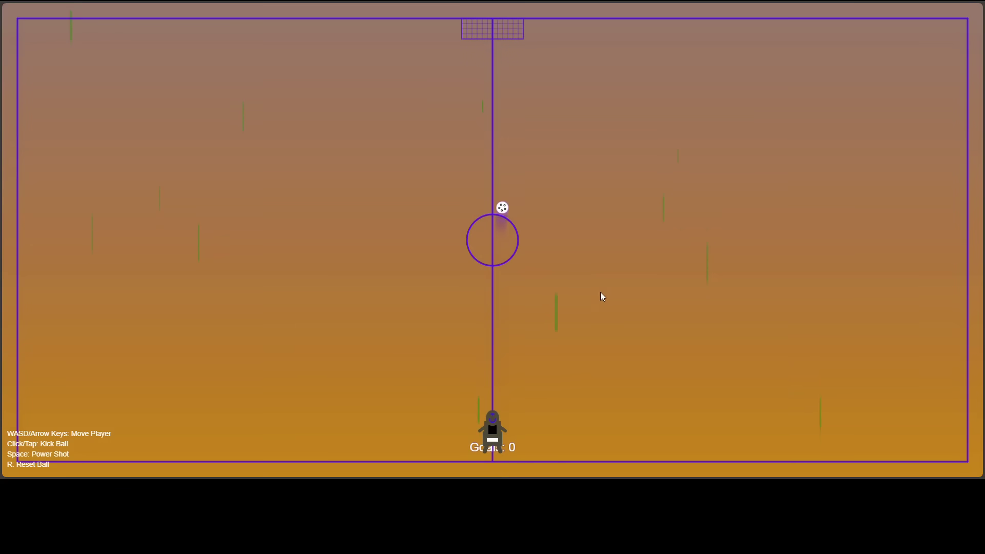
key(d)
key(d)
key(a)
key(d)
key(d)
key(a)
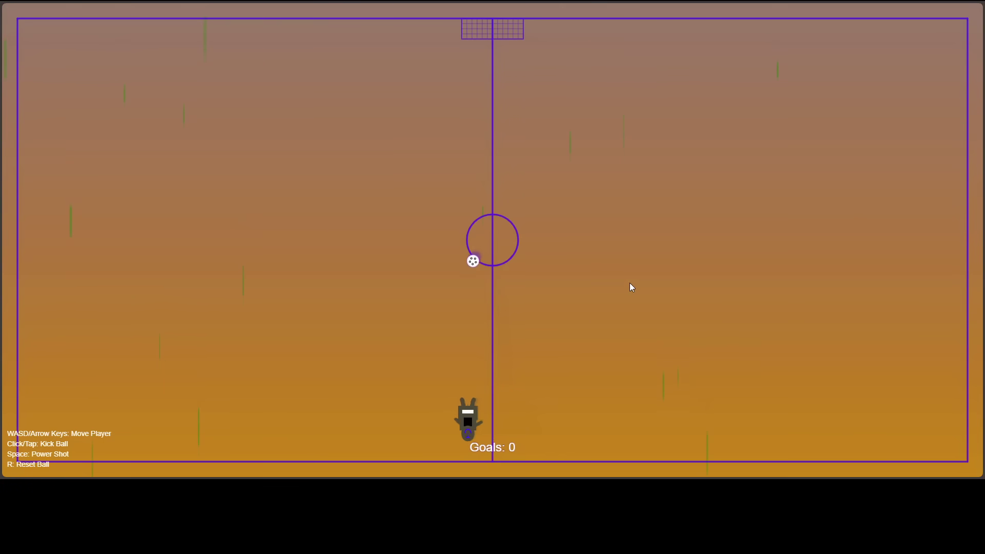
key(d)
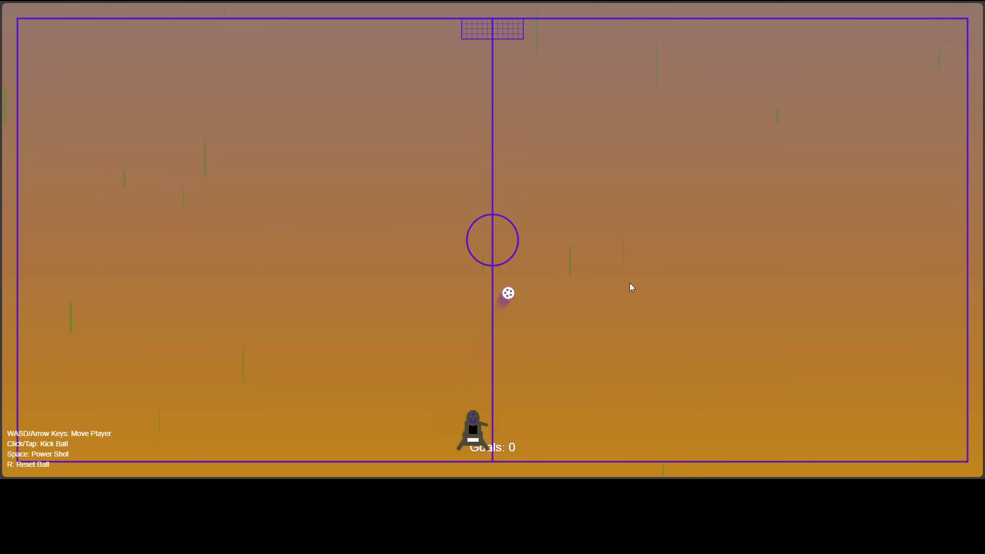
key(d)
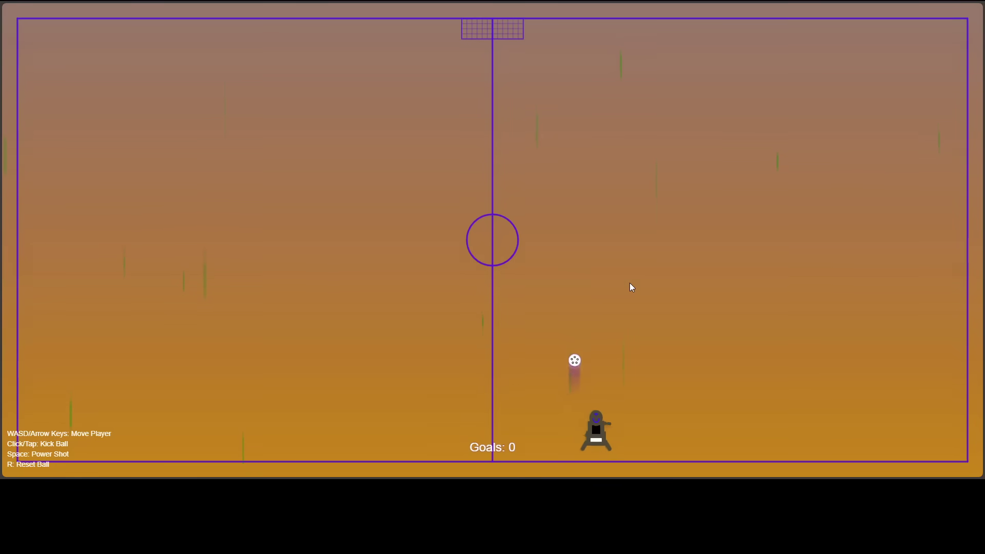
key(w)
key(a)
key(a)
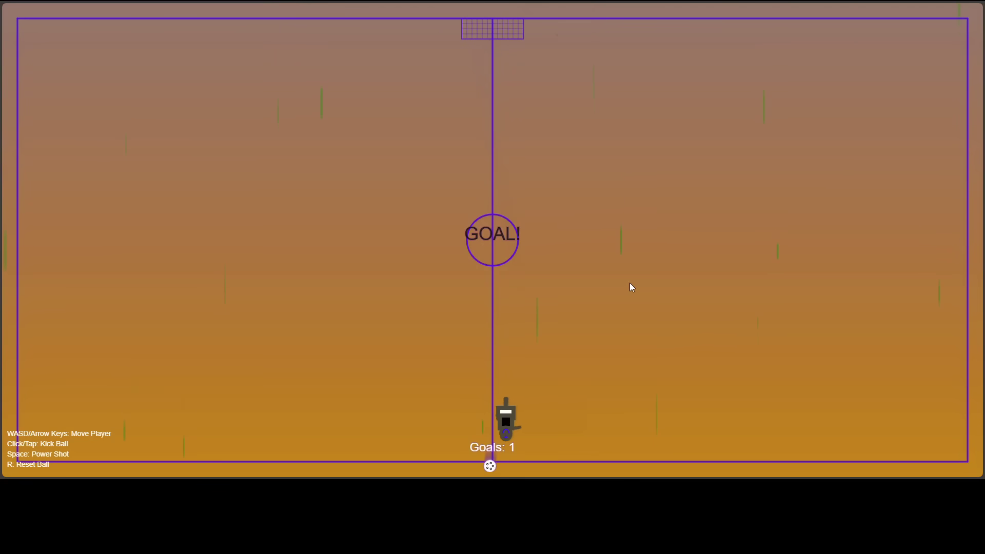
key(a)
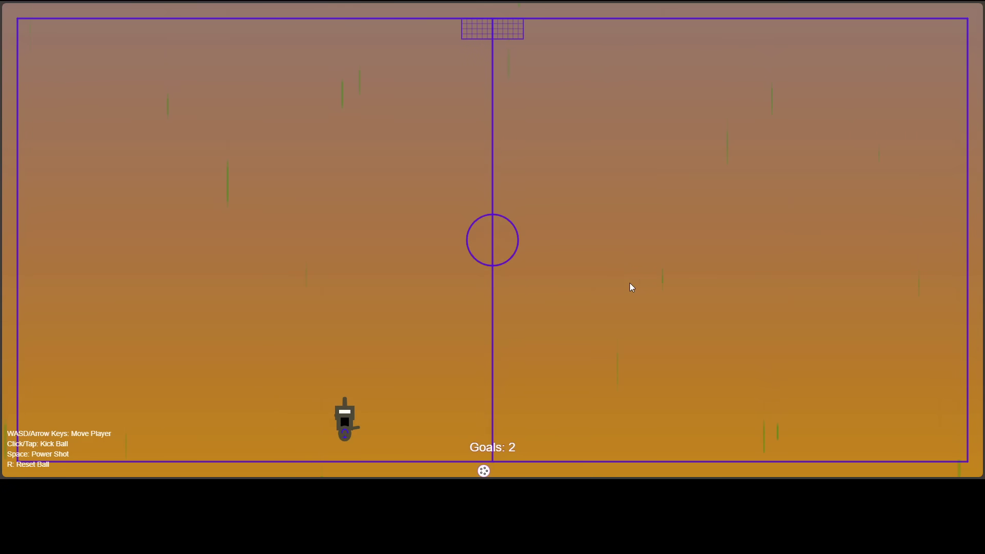
key(space)
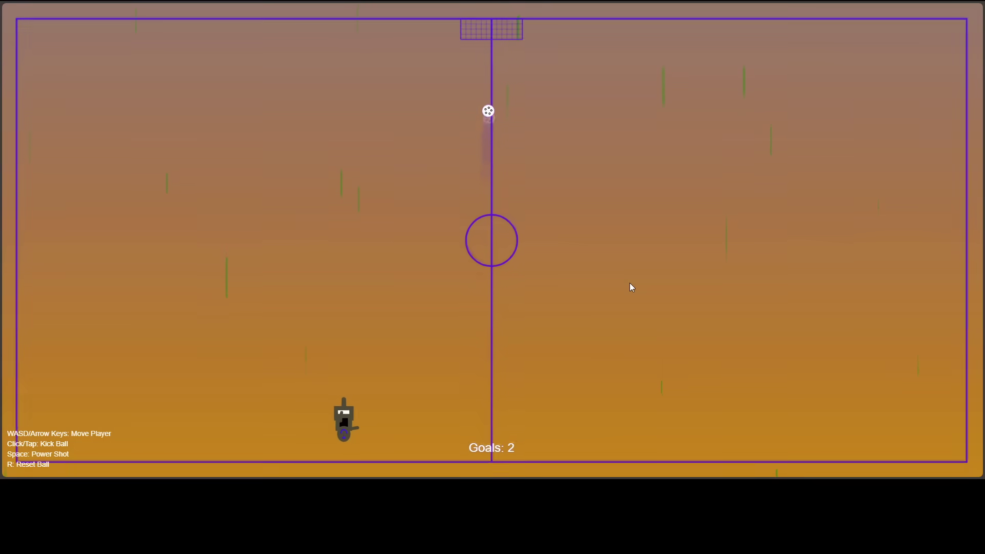
Keep moving the player left and right, firing power shots until the counter reads Goals: 7
key(s)
key(d)
key(space)
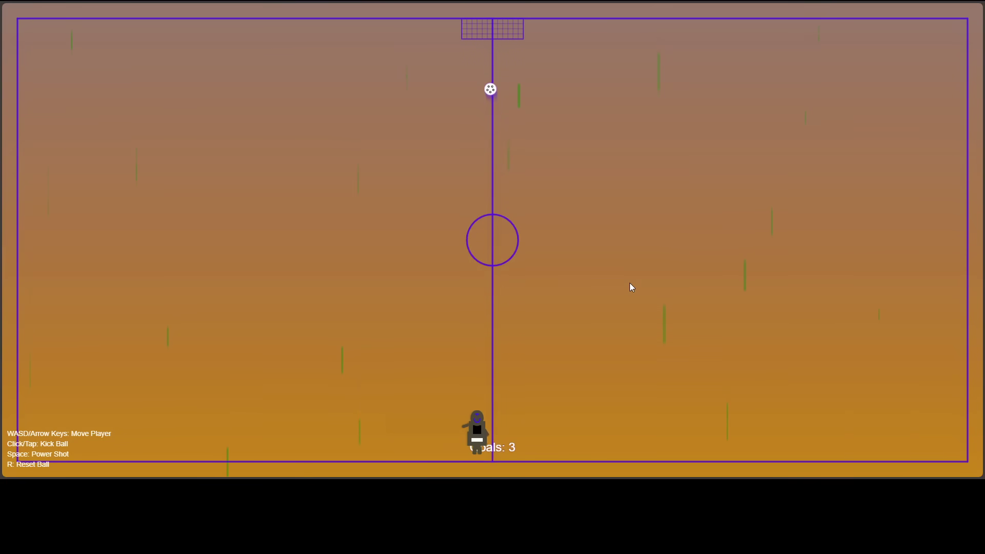
key(d)
key(a)
key(a)
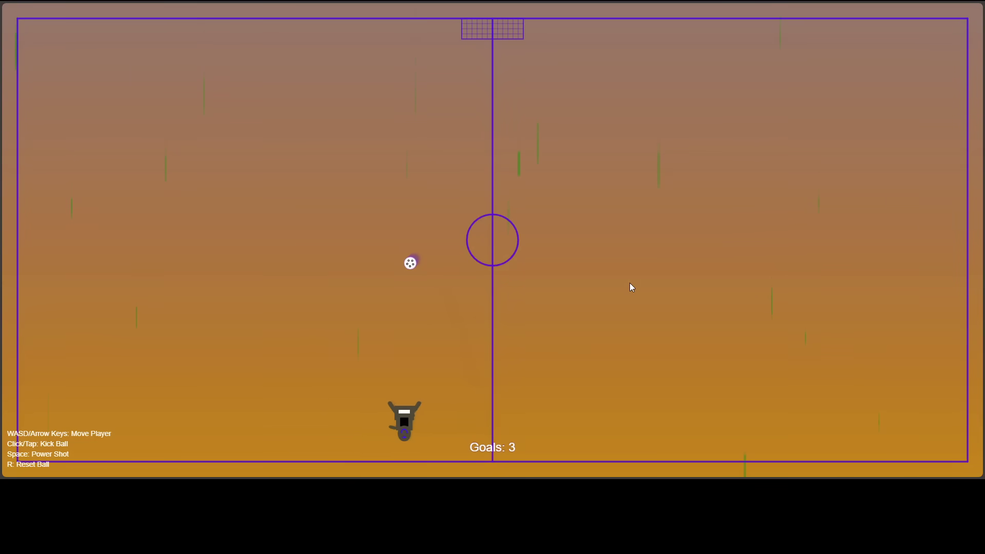
key(d)
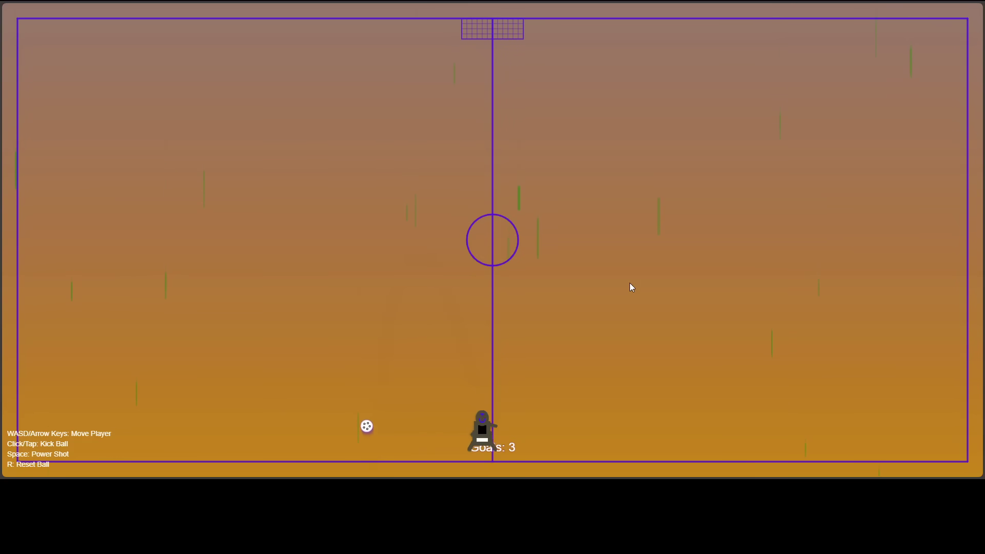
key(a)
key(space)
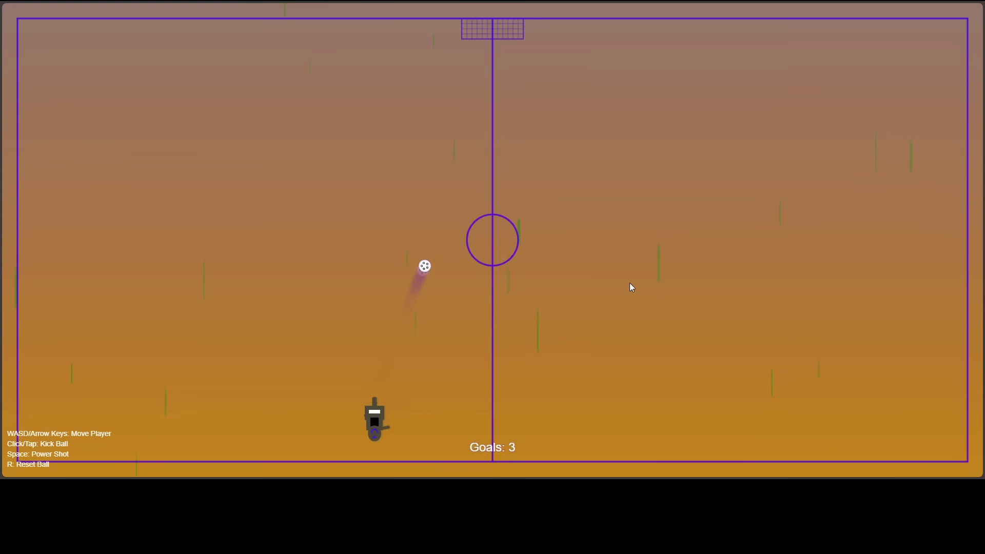
key(a)
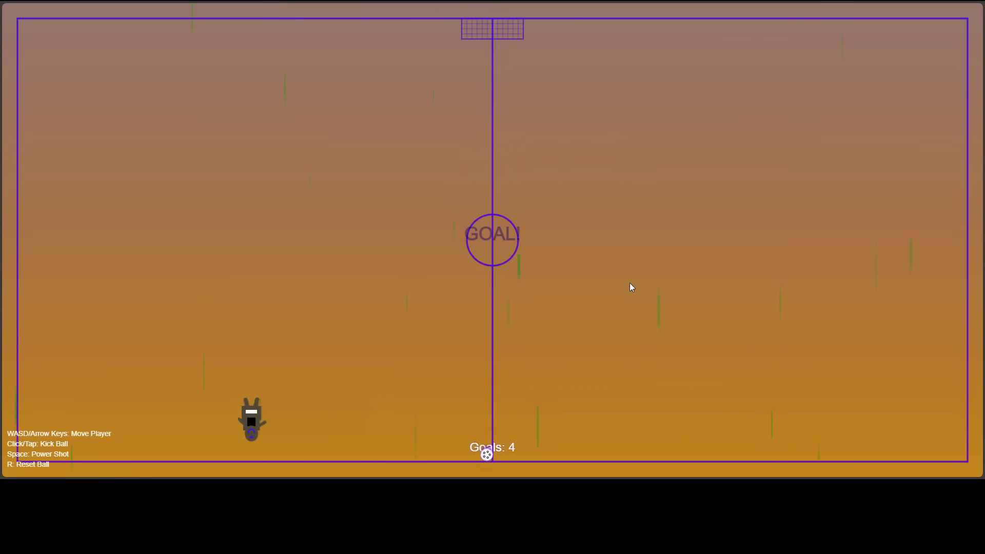
key(d)
key(space)
key(d)
key(space)
key(d)
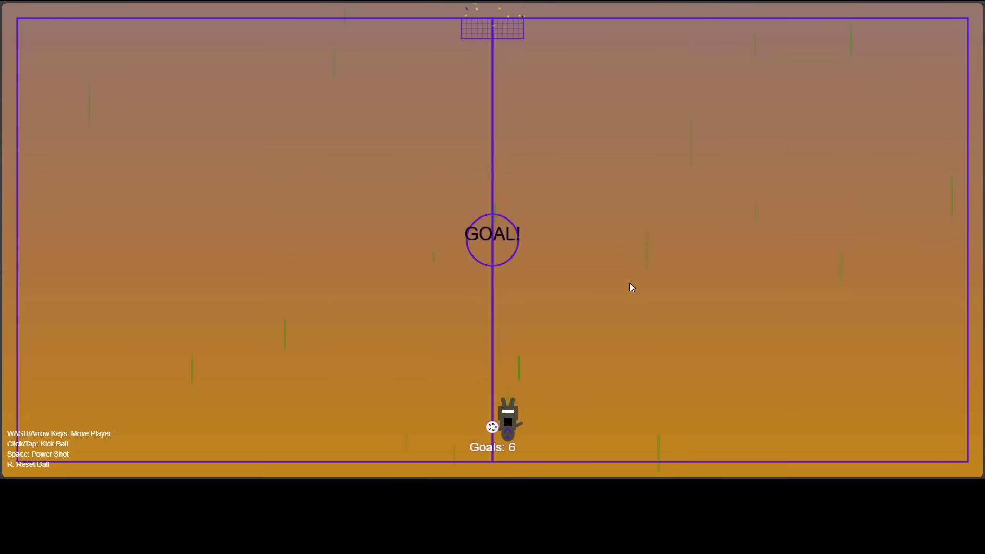
key(d)
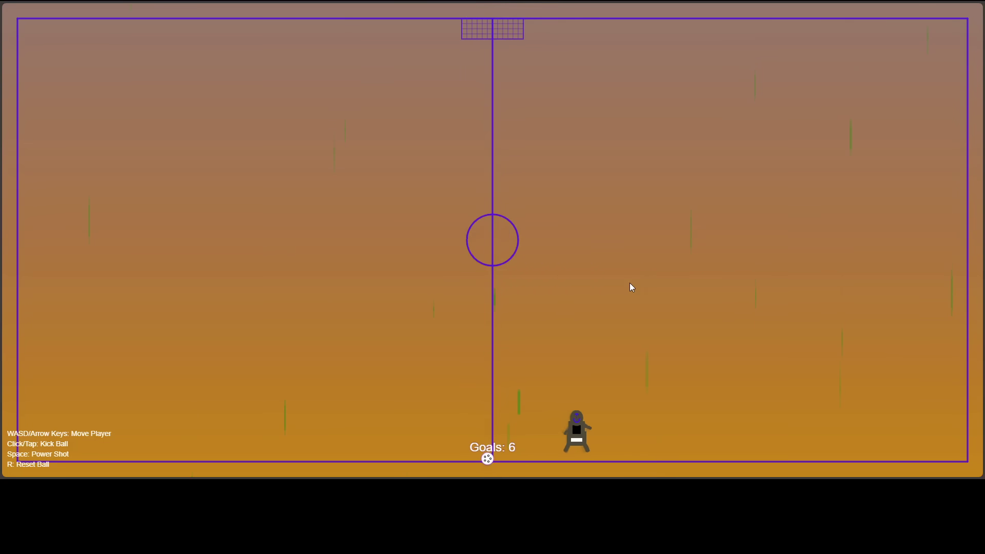
key(d)
key(a)
key(space)
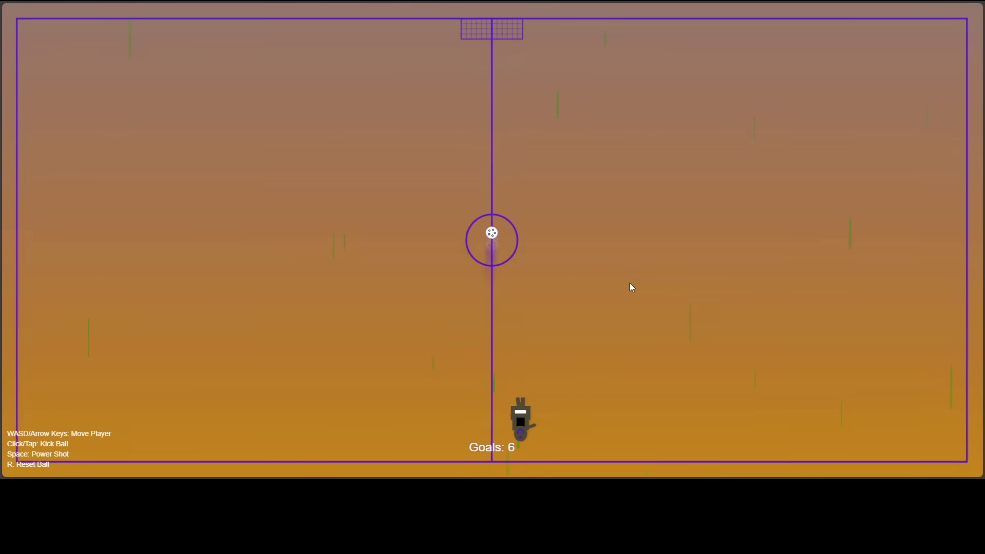
key(a)
key(space)
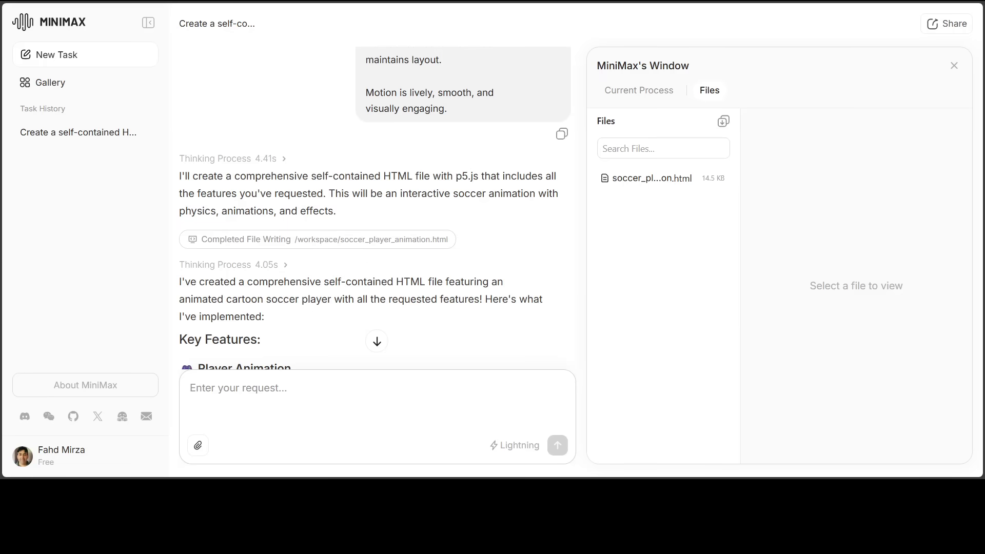
Review the soccer_player_animation.html code in Current Process, then start a new task
click(635, 92)
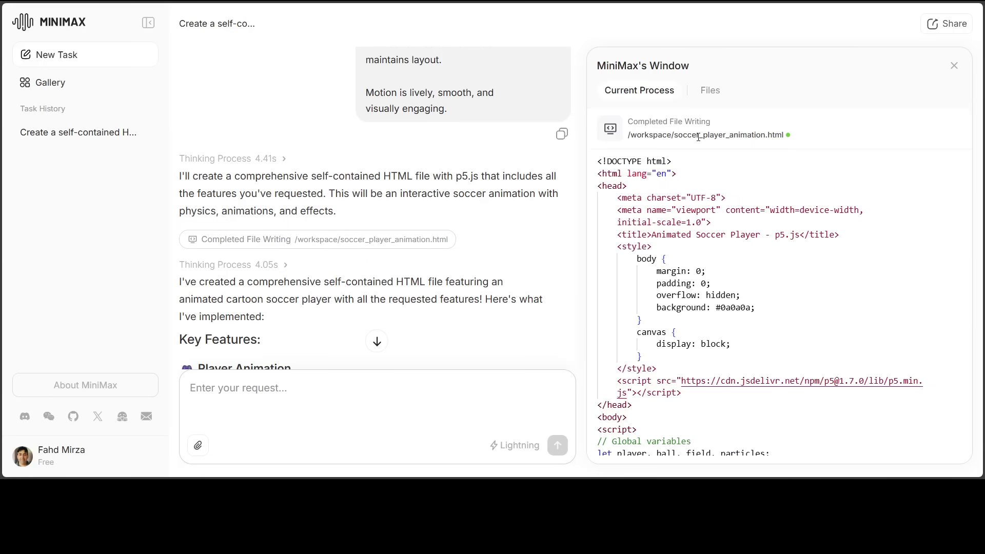
scroll(764, 259, down, 3)
scroll(764, 264, down, 10)
scroll(766, 277, down, 10)
scroll(766, 278, down, 10)
scroll(766, 276, down, 10)
click(51, 57)
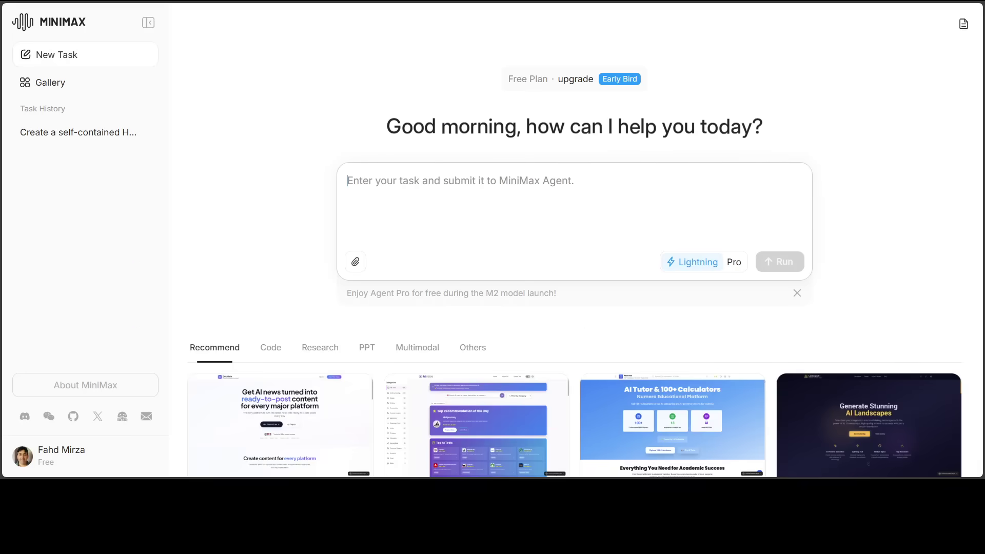
Enlarge the page, hide the sidebar and paste the philosophers' 'What is life?' prompt
key(ctrl+plus)
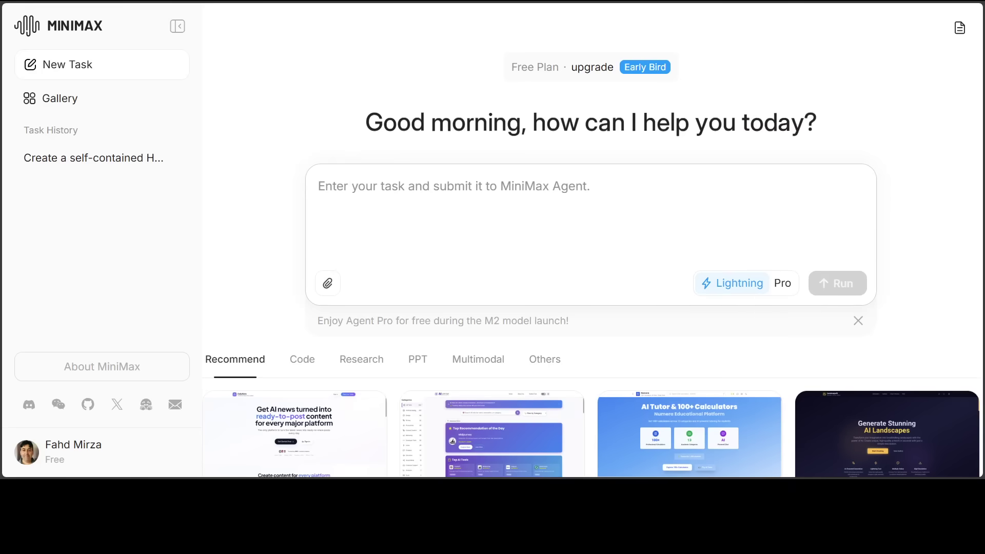
click(177, 27)
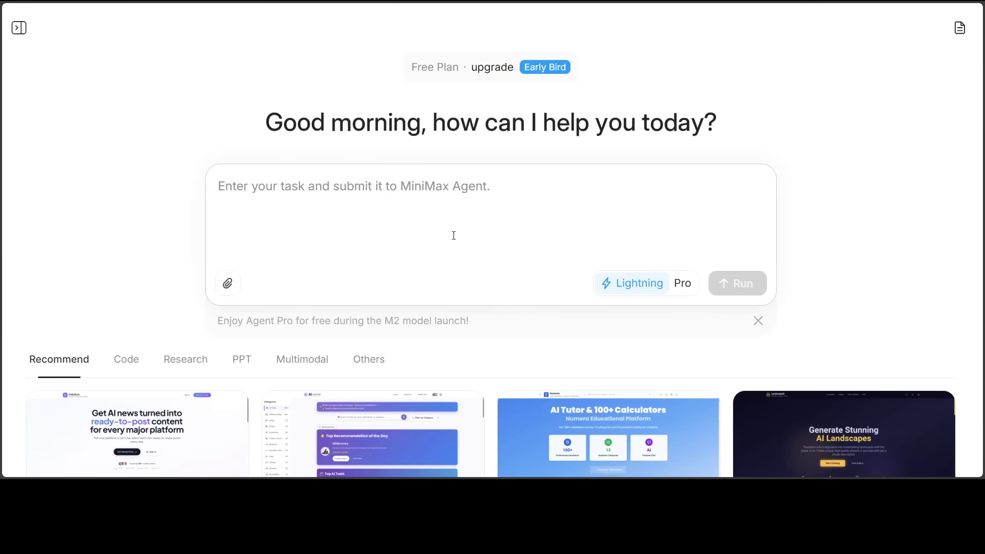
key(ctrl+v)
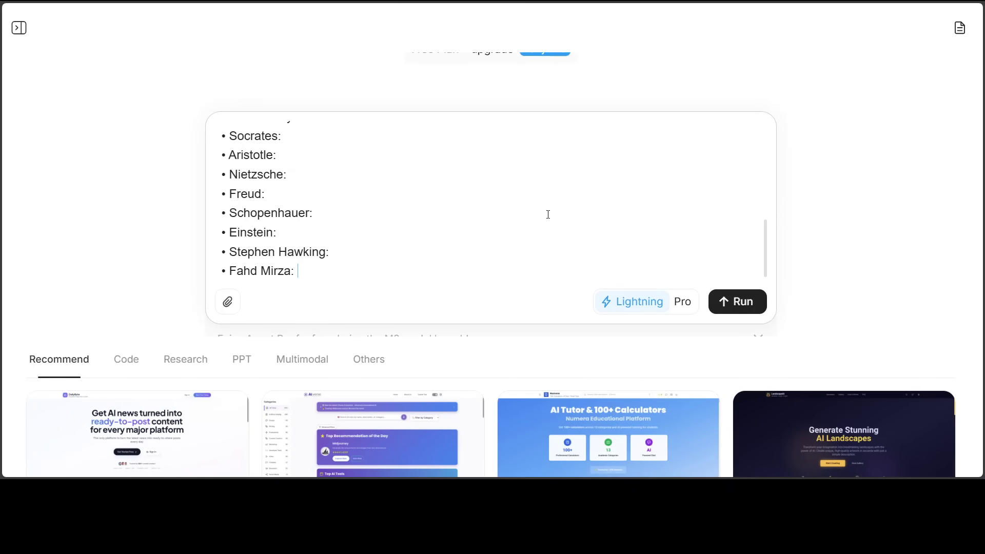
scroll(528, 233, up, 5)
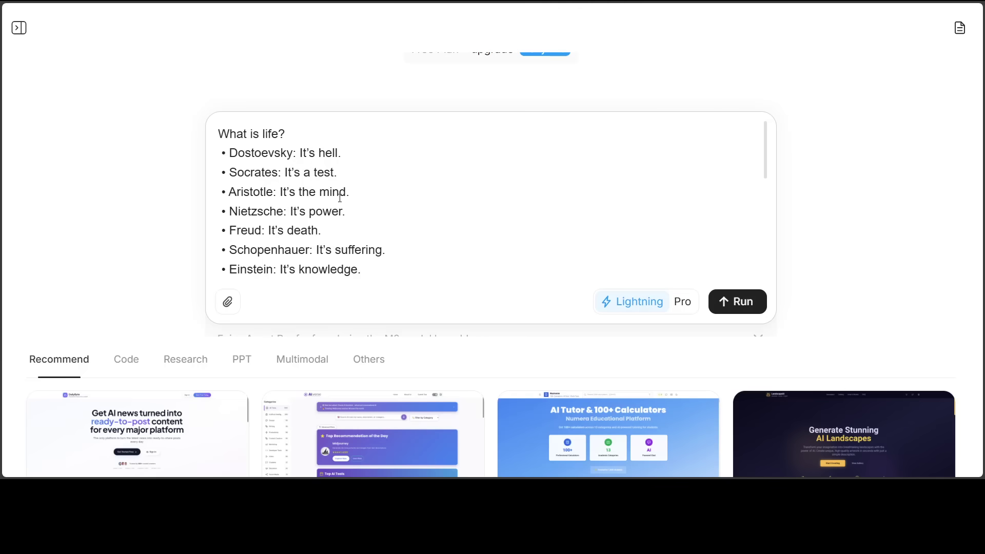
scroll(384, 205, down, 5)
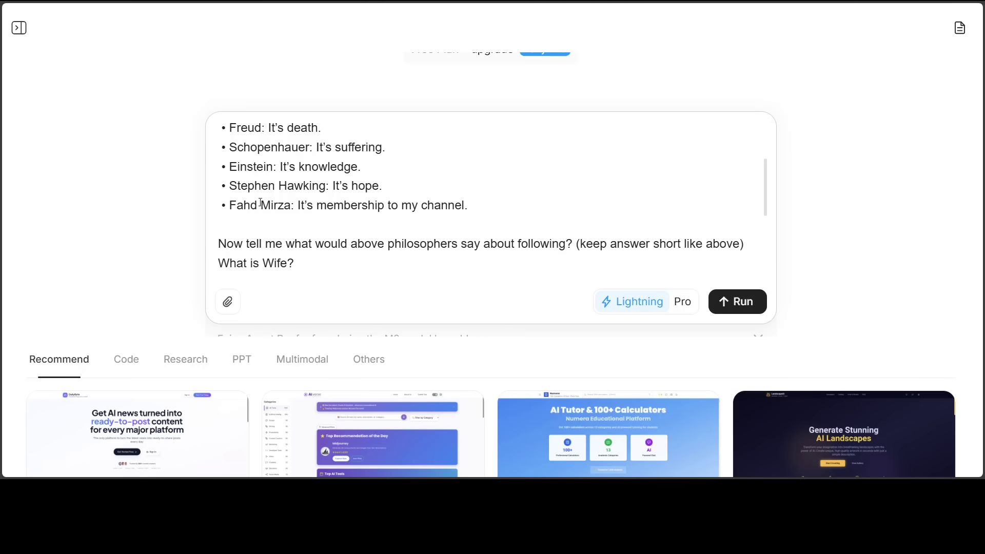
Add the blank philosopher list under 'What is Wife?' and submit the prompt
drag(229, 205, 274, 206)
text(• Dostoevsky: • Socrates: • Aristotle:)
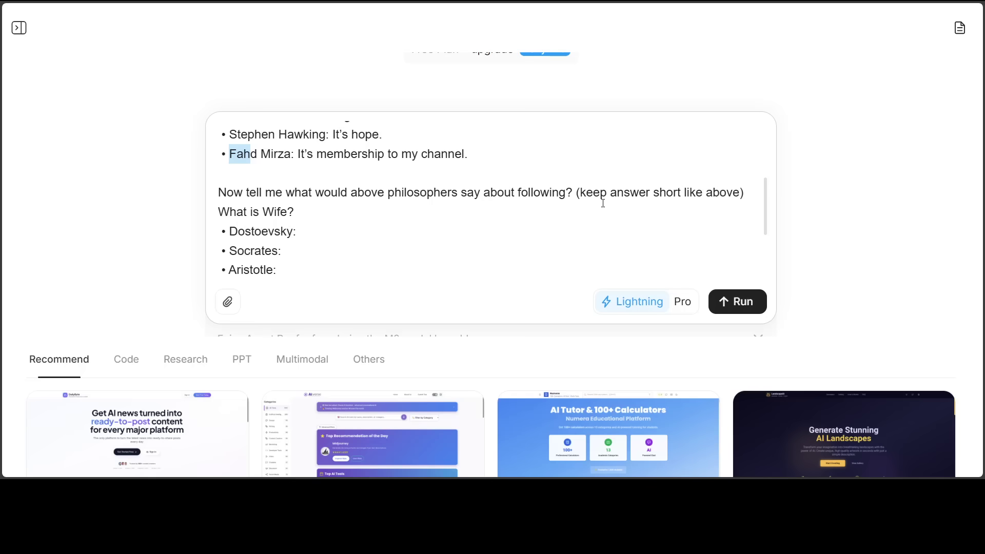
scroll(441, 220, up, 5)
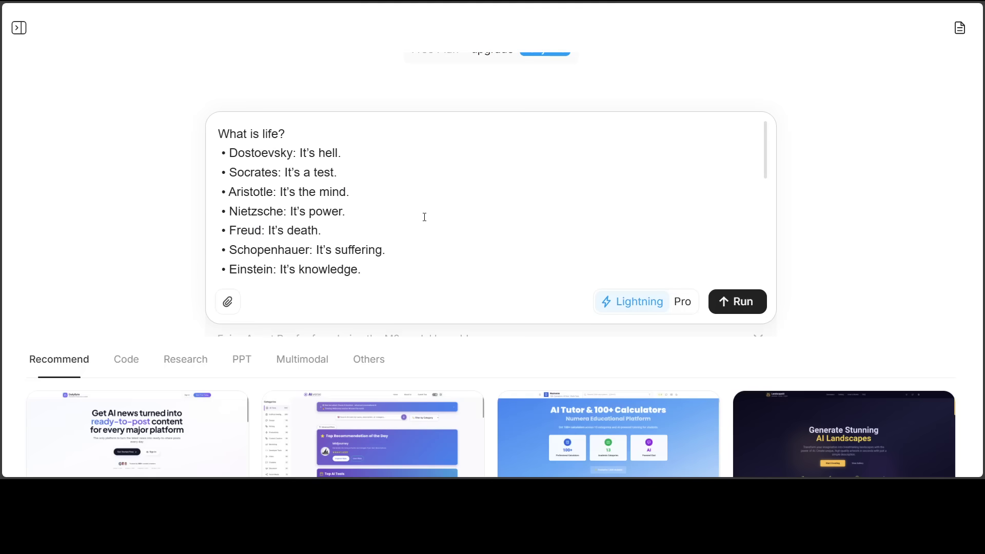
scroll(349, 226, down, 5)
scroll(349, 225, down, 2)
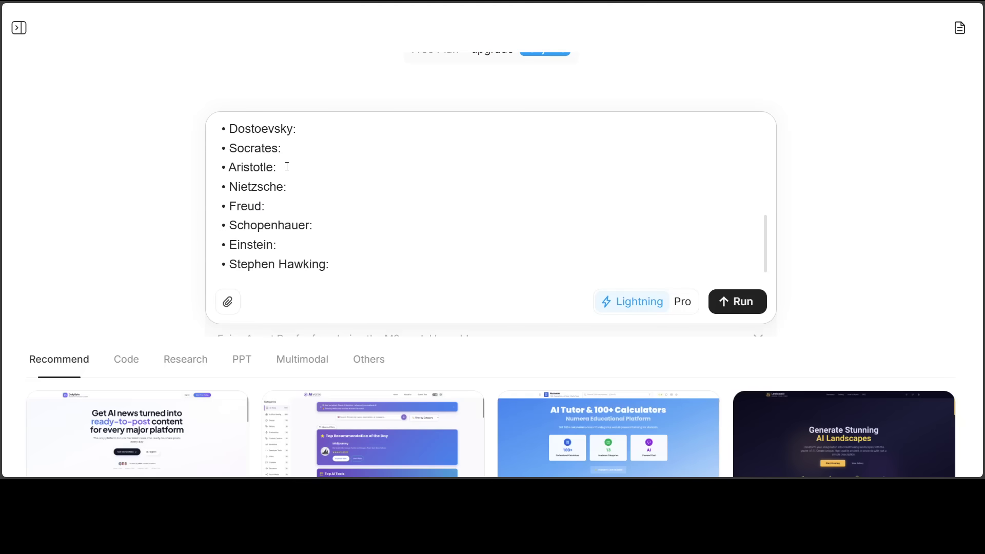
scroll(684, 248, down, 1)
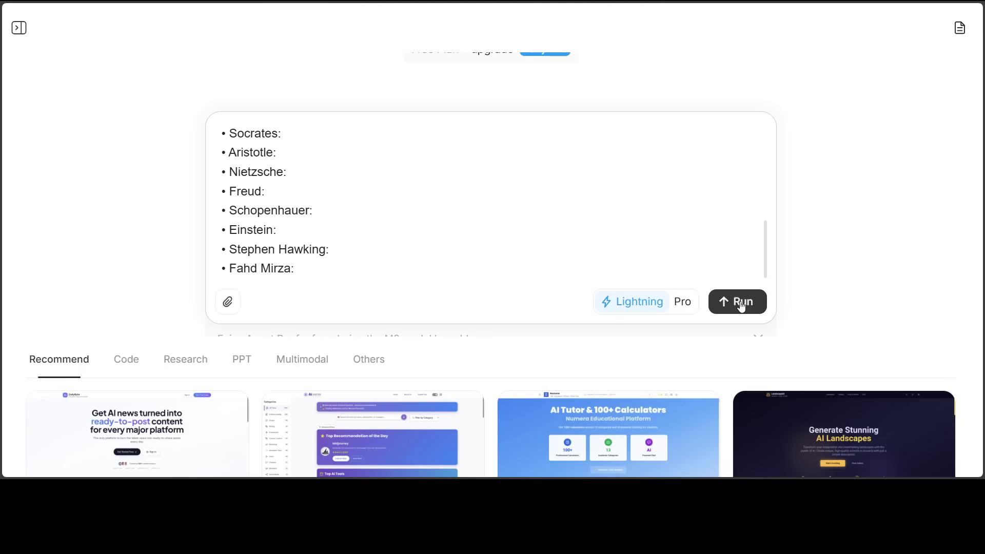
click(741, 303)
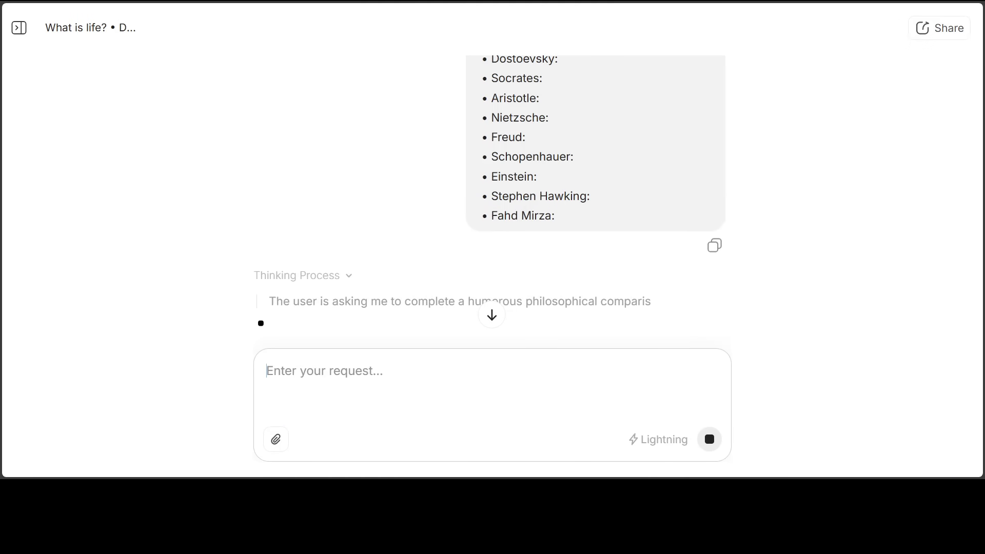
Expand the 3.10s Thinking Process to read its reasoning, starting with Dostoevsky's key ideas
scroll(679, 220, down, 3)
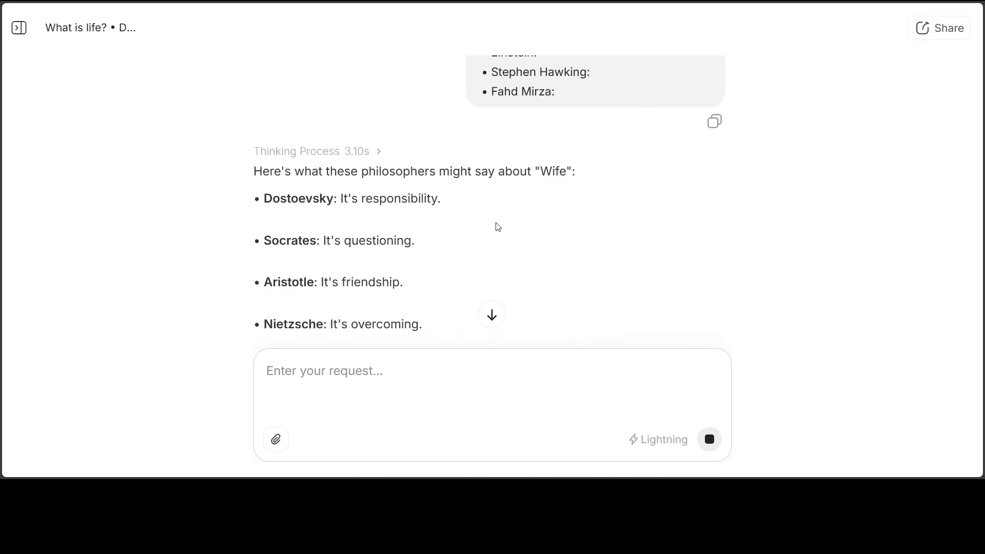
scroll(493, 227, up, 2)
click(379, 257)
scroll(454, 261, down, 3)
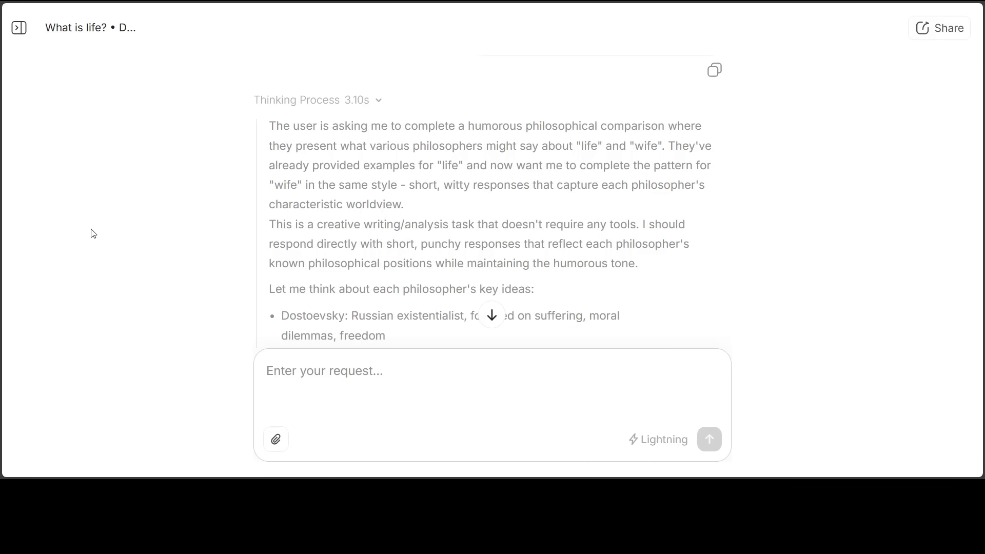
Read each philosopher's one-line 'What is Wife?' answer and select the final joking line
scroll(508, 227, down, 2)
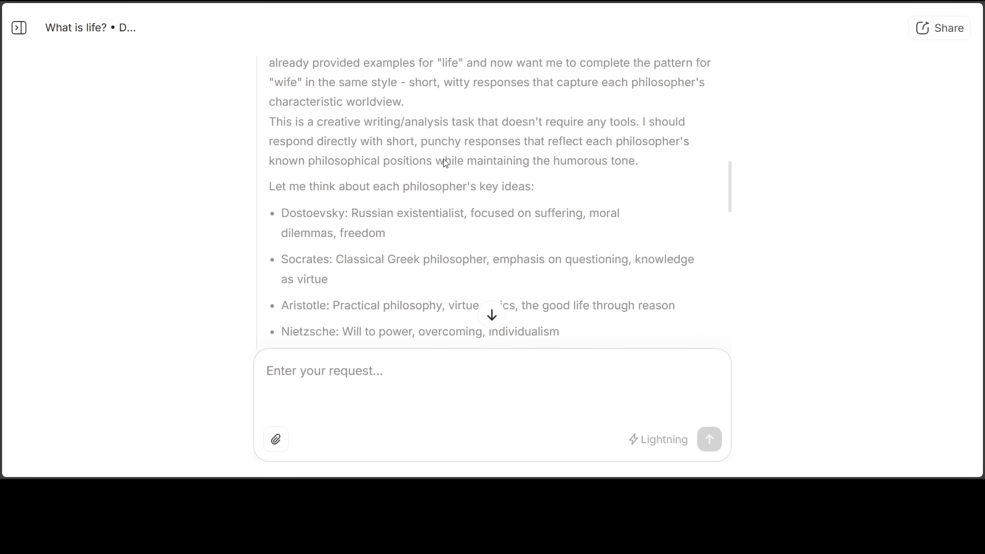
scroll(513, 203, down, 5)
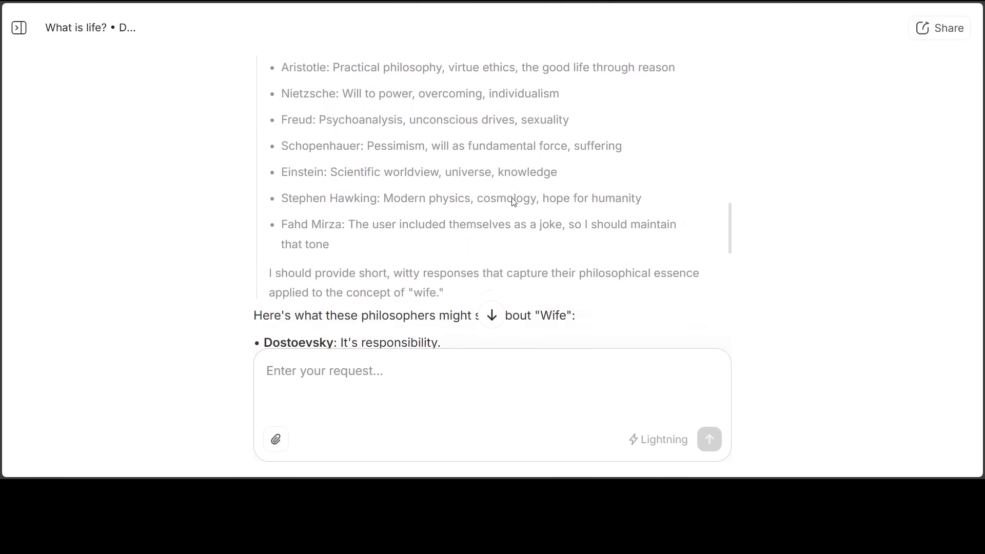
scroll(513, 202, down, 4)
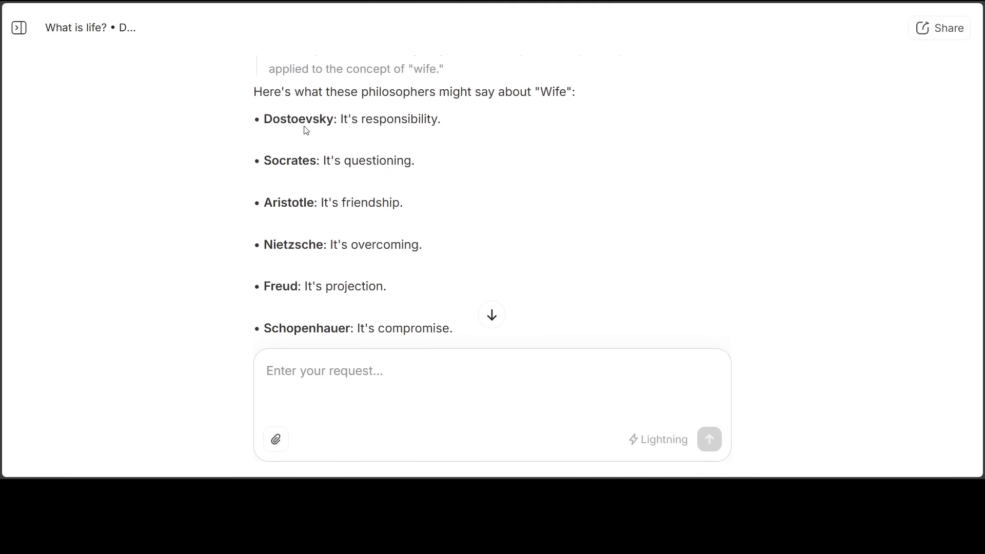
scroll(444, 128, down, 1)
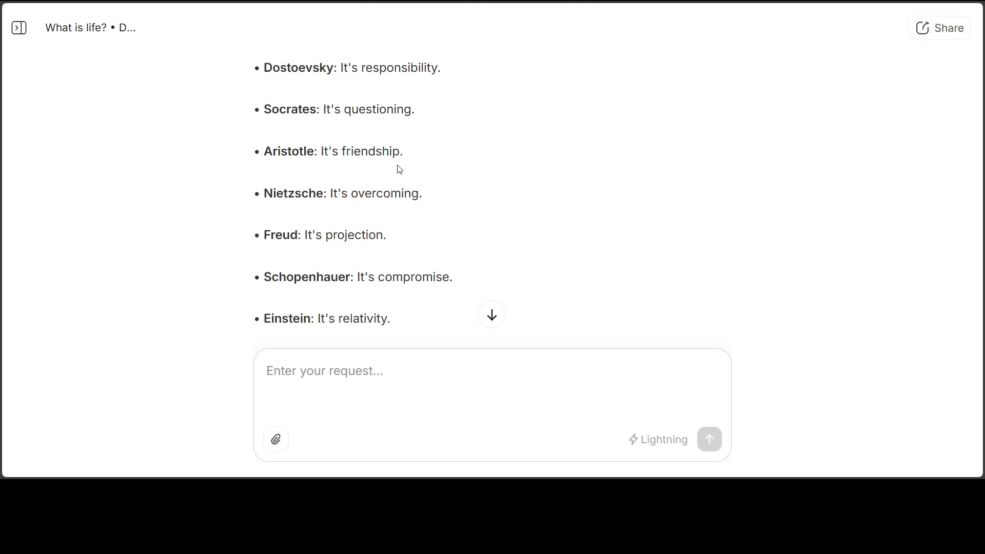
scroll(399, 169, down, 1)
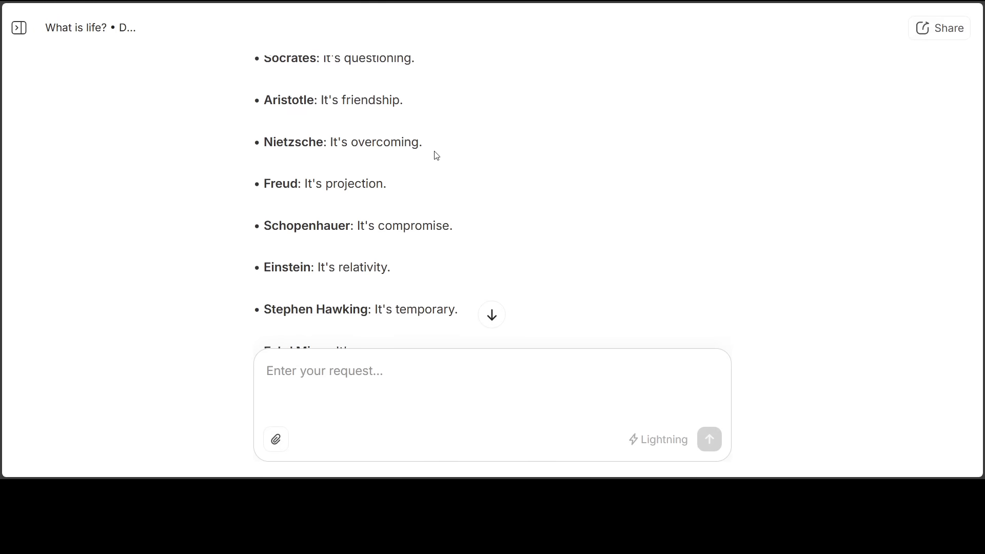
scroll(380, 172, down, 2)
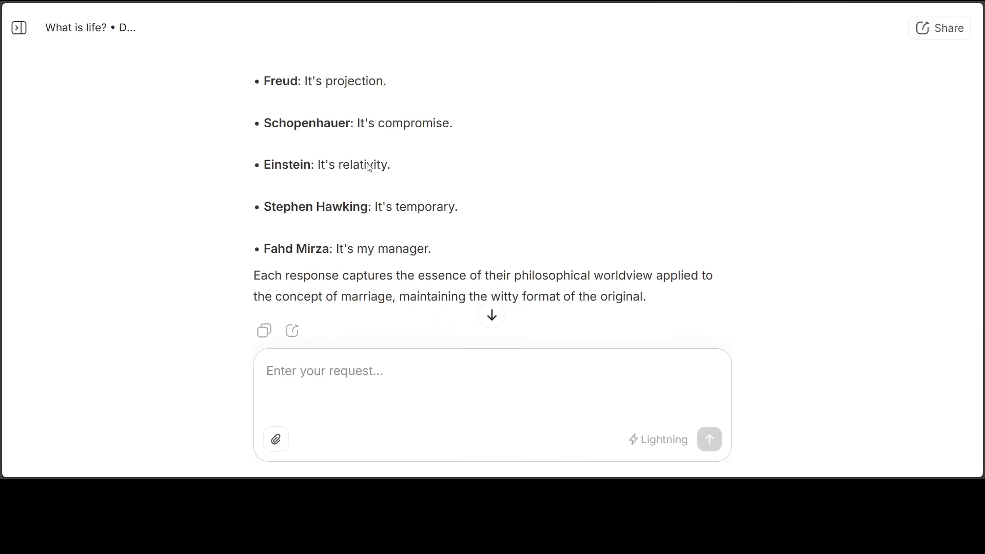
scroll(410, 193, down, 1)
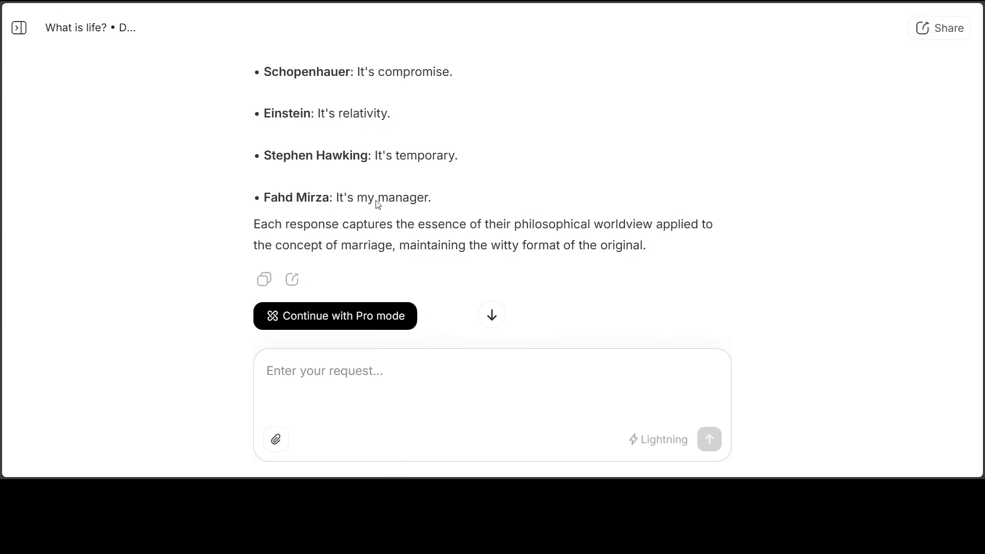
drag(266, 200, 434, 202)
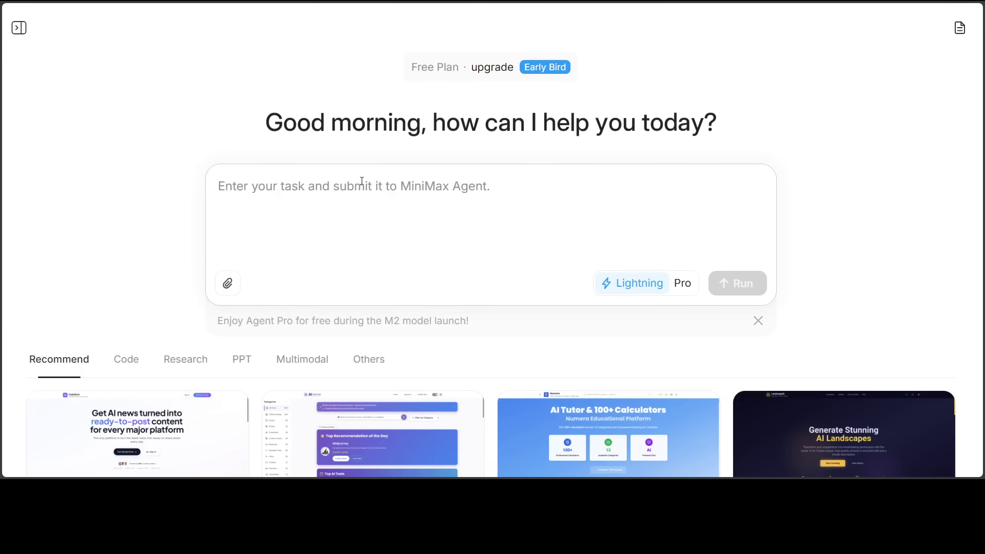
Paste the prompt translating 'Chasing certainty is like grasping at waves.' and check it
key(ctrl+v)
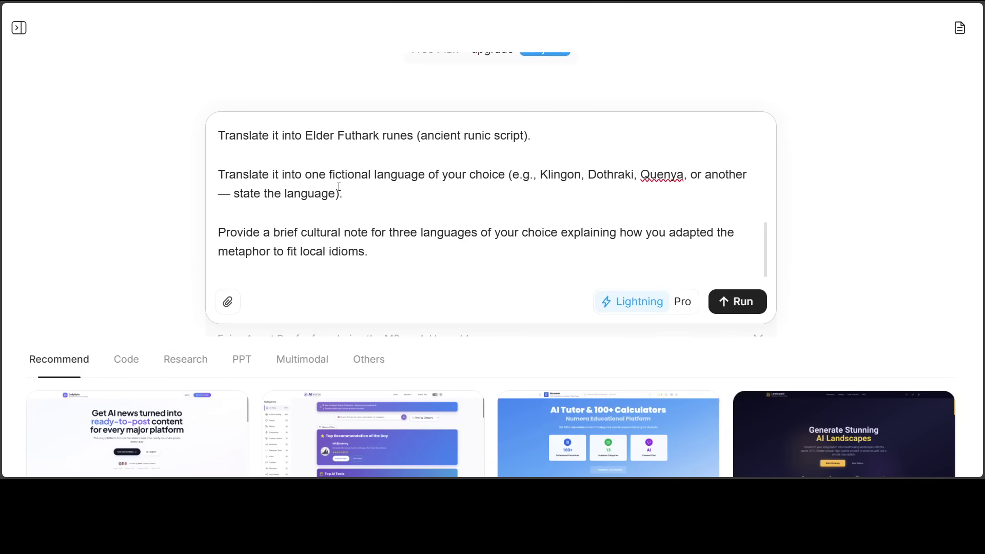
scroll(419, 210, up, 5)
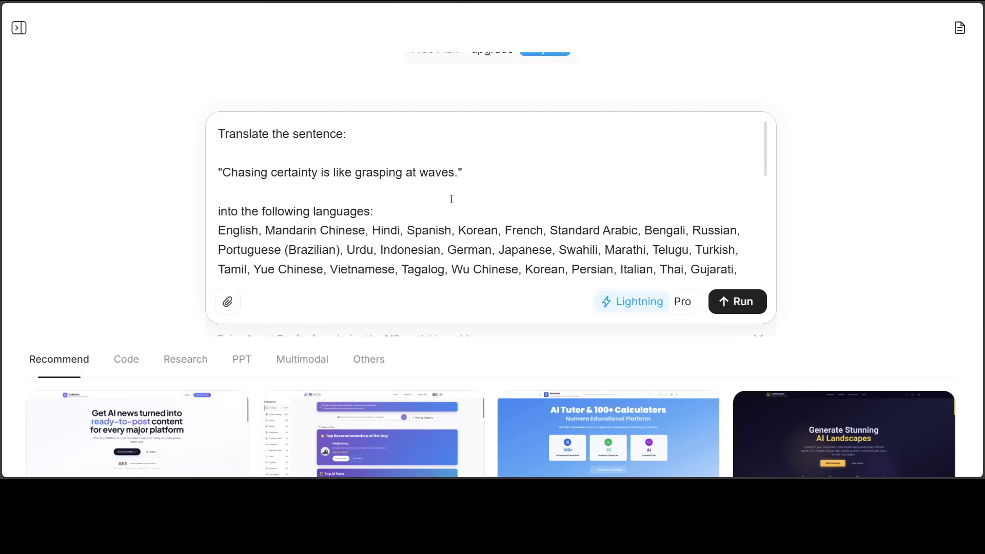
scroll(471, 186, down, 8)
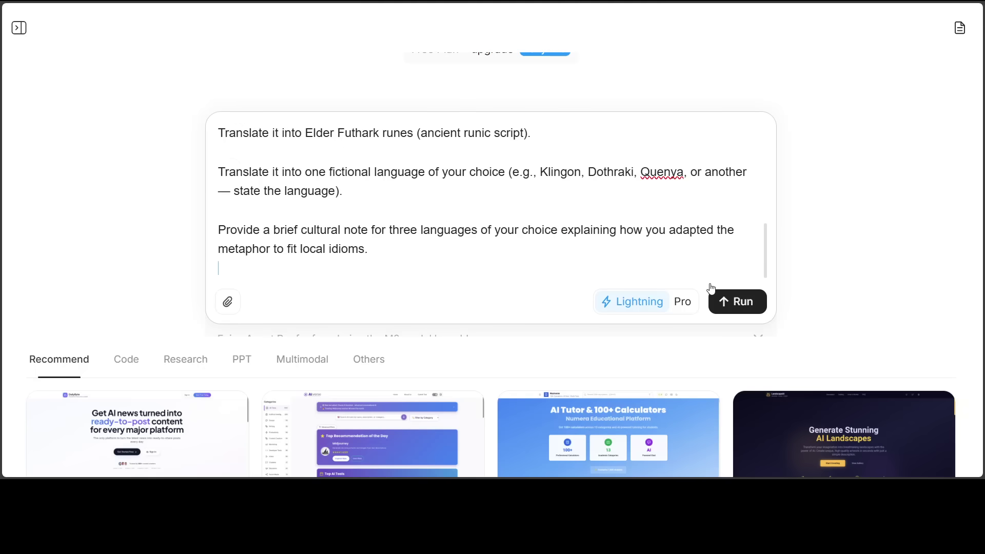
Send the translation request and follow the thinking process into the English, Mandarin Chinese and Hindi translations
click(748, 310)
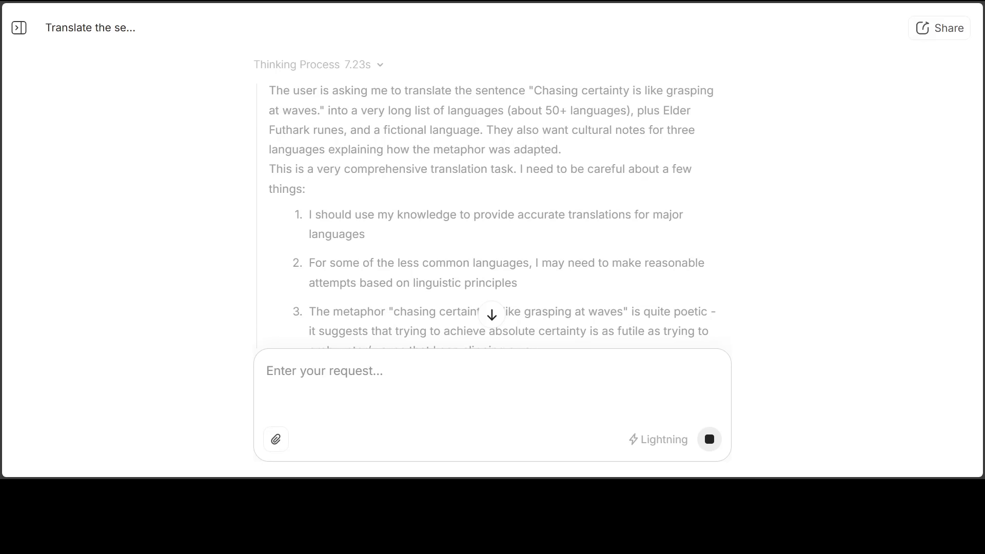
scroll(492, 200, down, 2)
drag(367, 66, 502, 67)
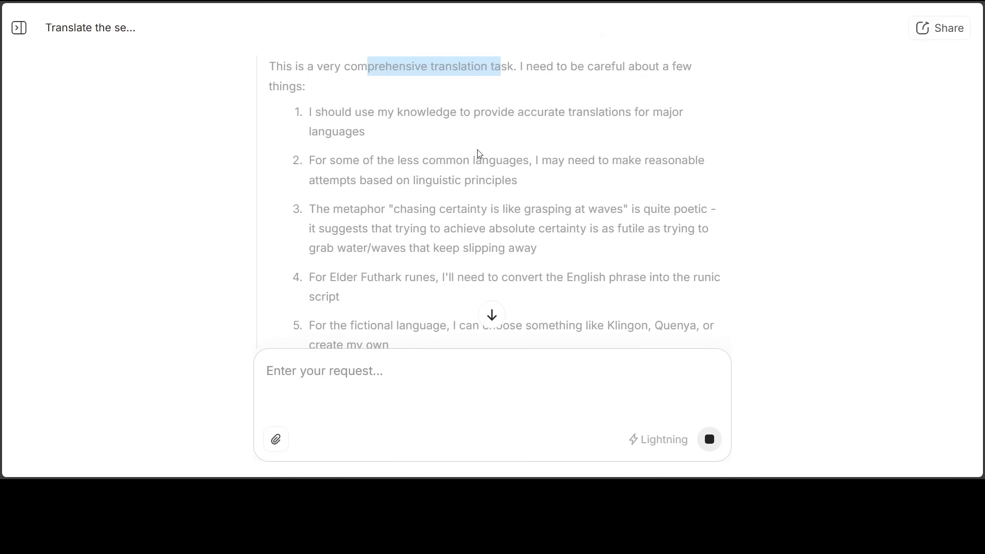
scroll(560, 133, down, 1)
scroll(561, 128, down, 2)
scroll(550, 136, down, 4)
scroll(551, 139, down, 5)
scroll(551, 139, up, 7)
scroll(550, 139, up, 8)
scroll(550, 139, down, 3)
Scroll through the remaining translations and cultural notes down to the closing note on Elder Futhark runes
scroll(550, 139, up, 1)
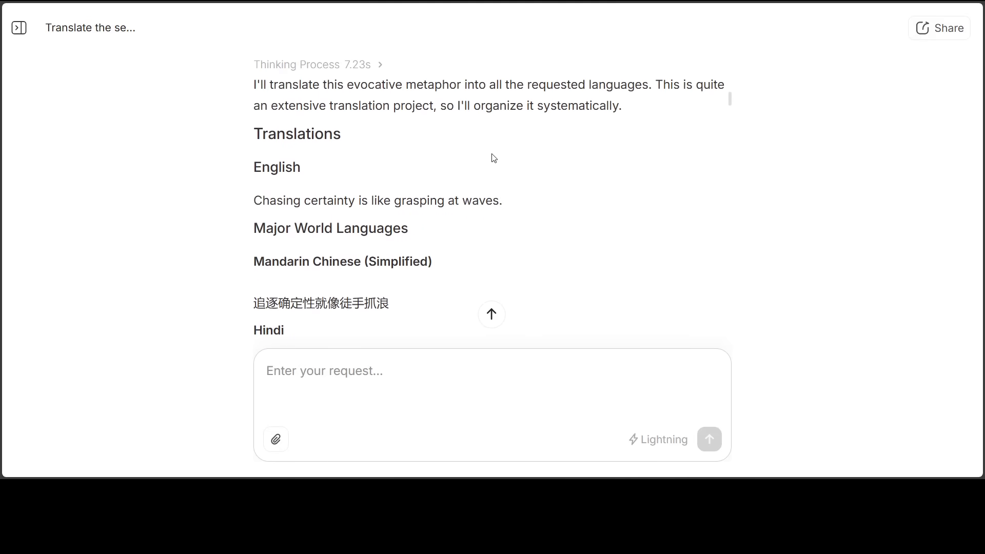
scroll(482, 163, down, 2)
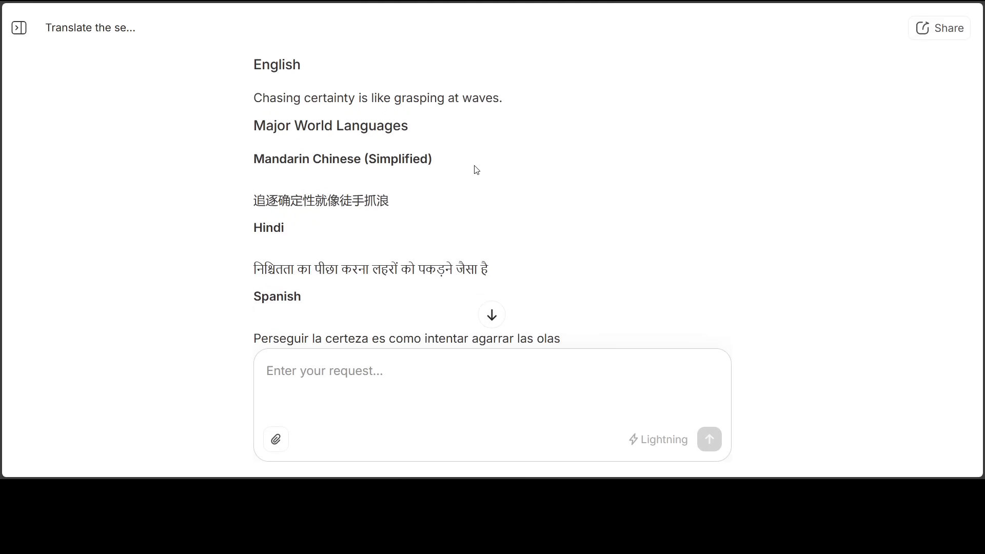
scroll(476, 167, down, 2)
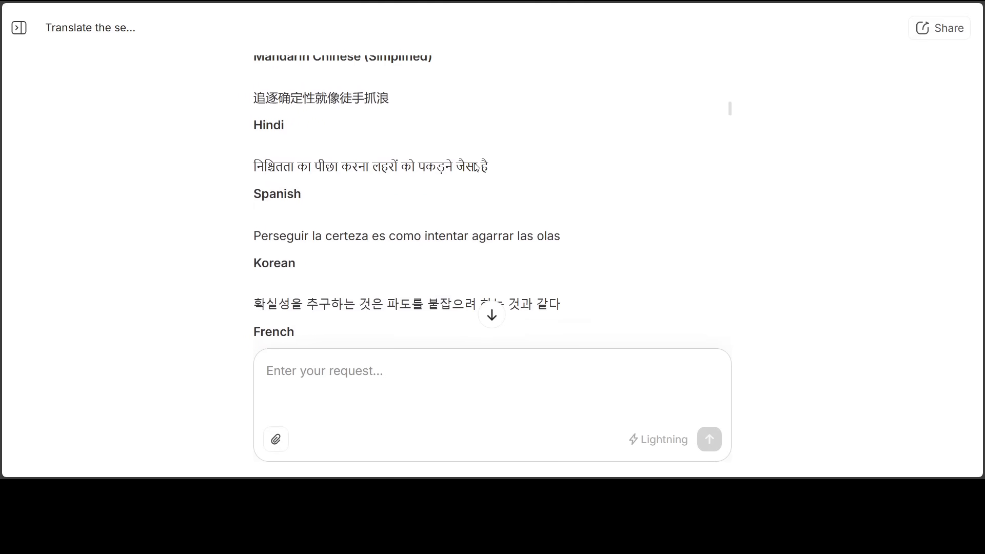
scroll(560, 168, down, 2)
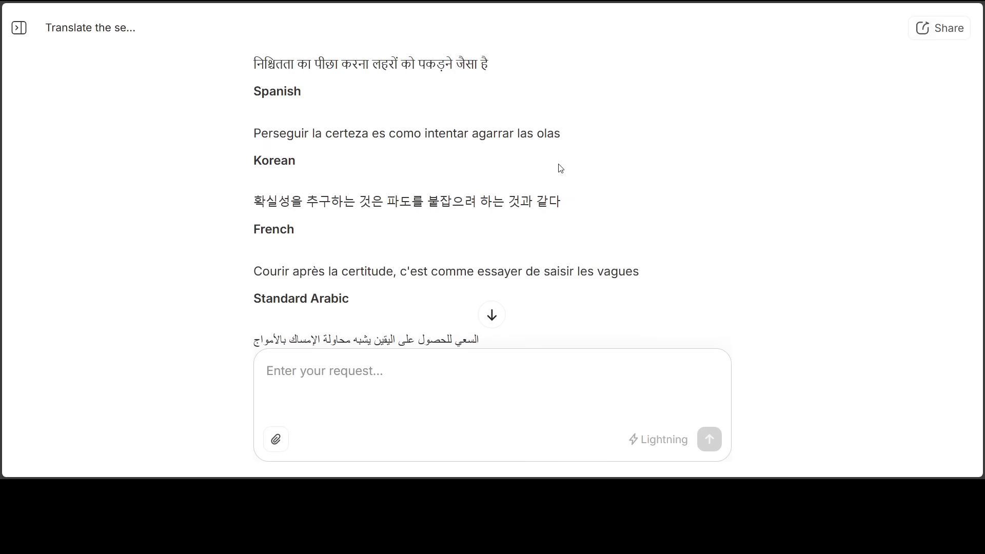
scroll(560, 168, down, 4)
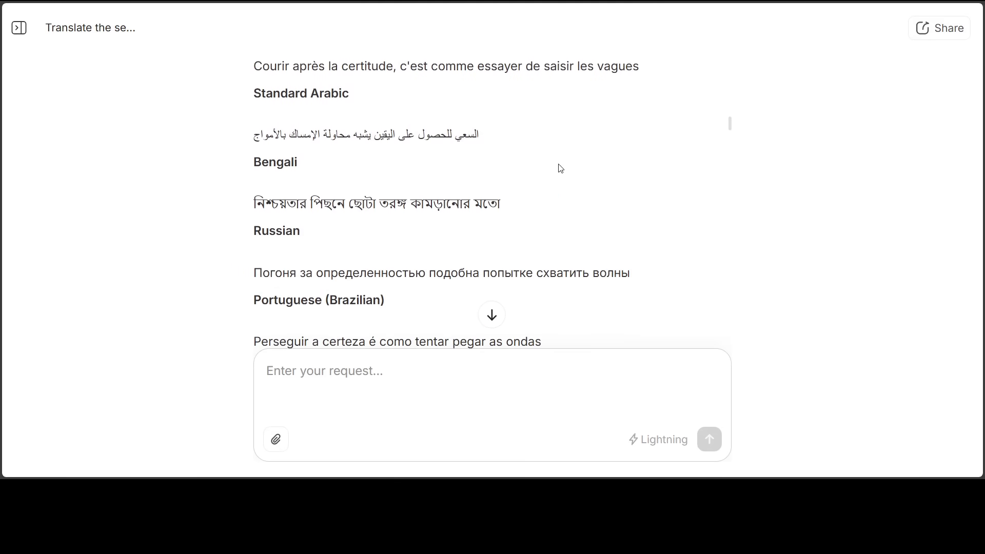
scroll(560, 168, down, 2)
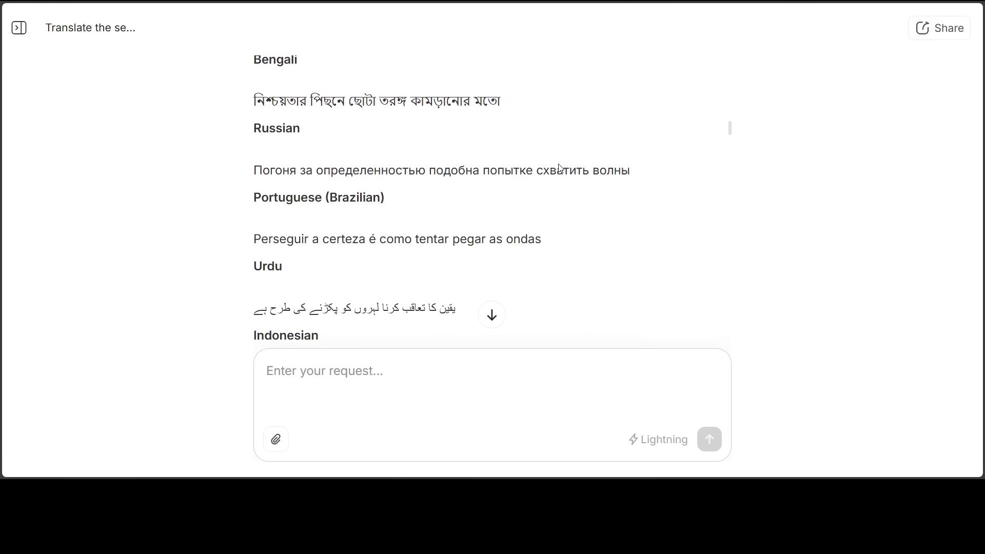
scroll(560, 168, down, 2)
scroll(560, 169, down, 1)
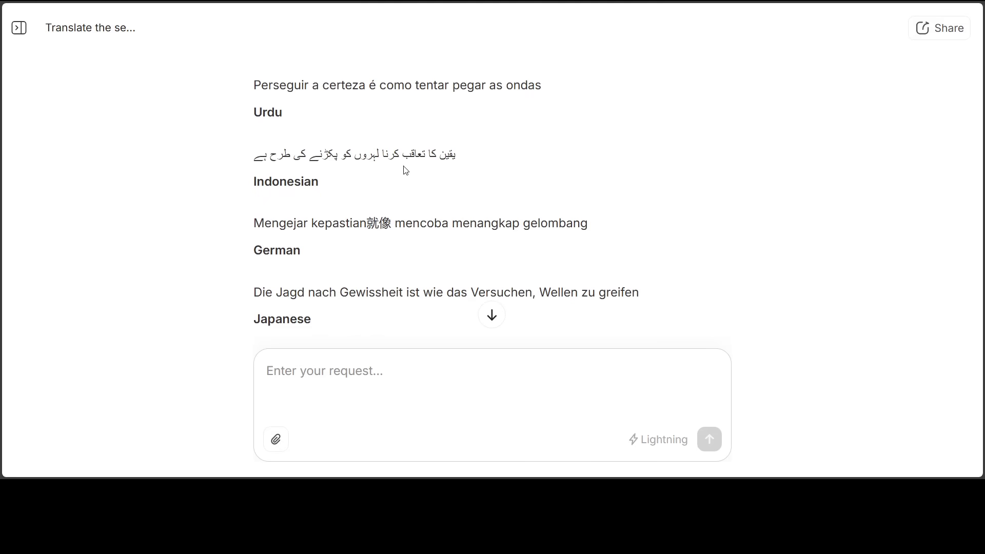
scroll(483, 175, down, 1)
scroll(615, 164, down, 1)
scroll(607, 167, down, 1)
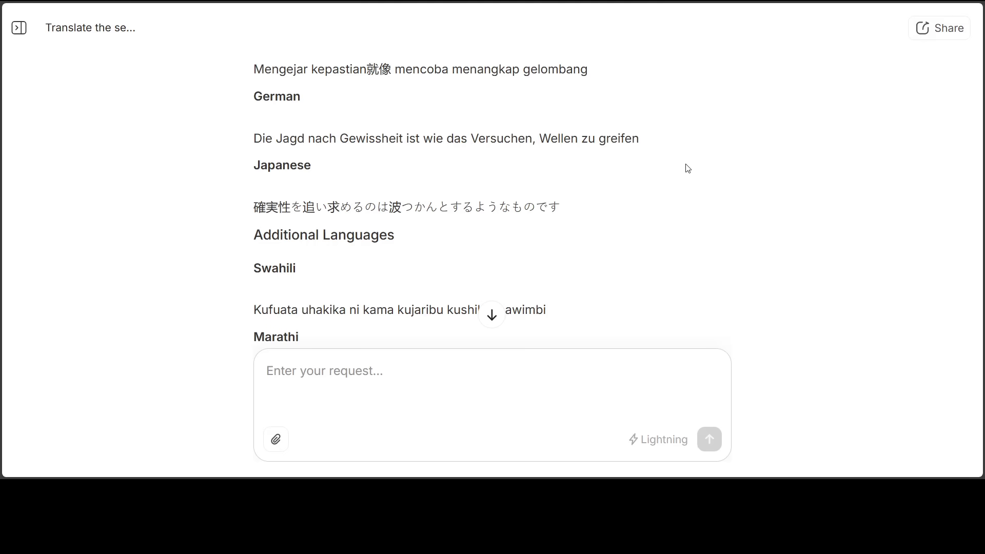
scroll(687, 168, down, 5)
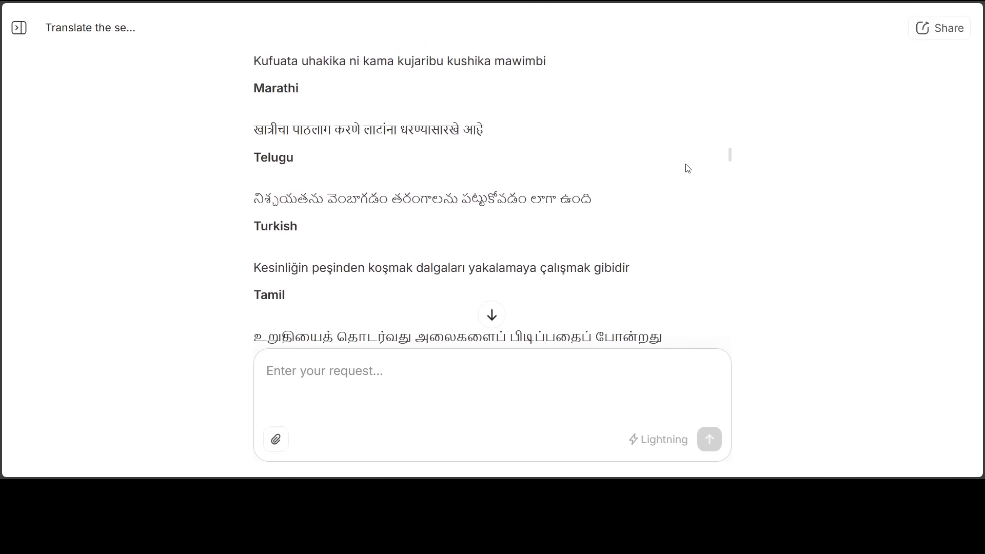
scroll(687, 168, down, 2)
scroll(686, 166, up, 5)
scroll(666, 165, down, 6)
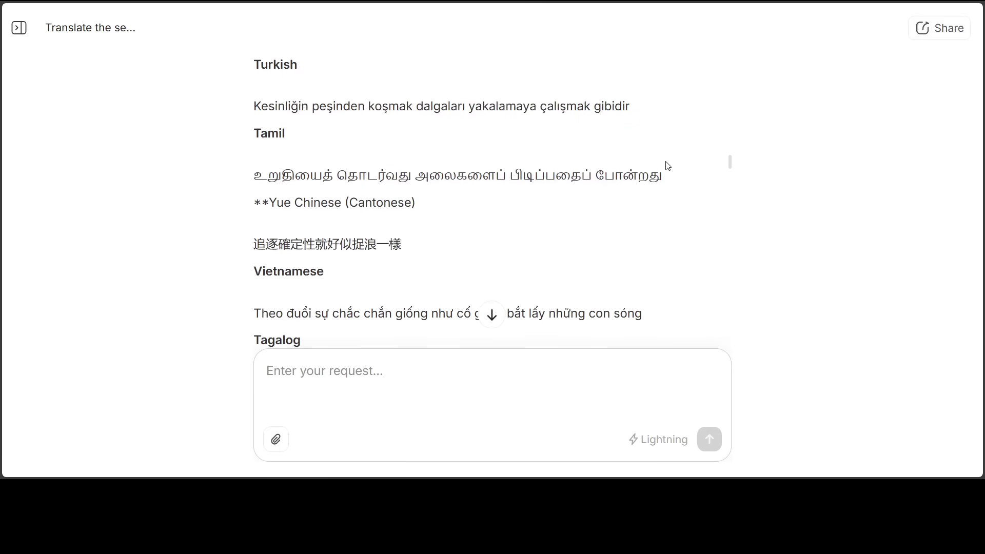
scroll(667, 165, down, 6)
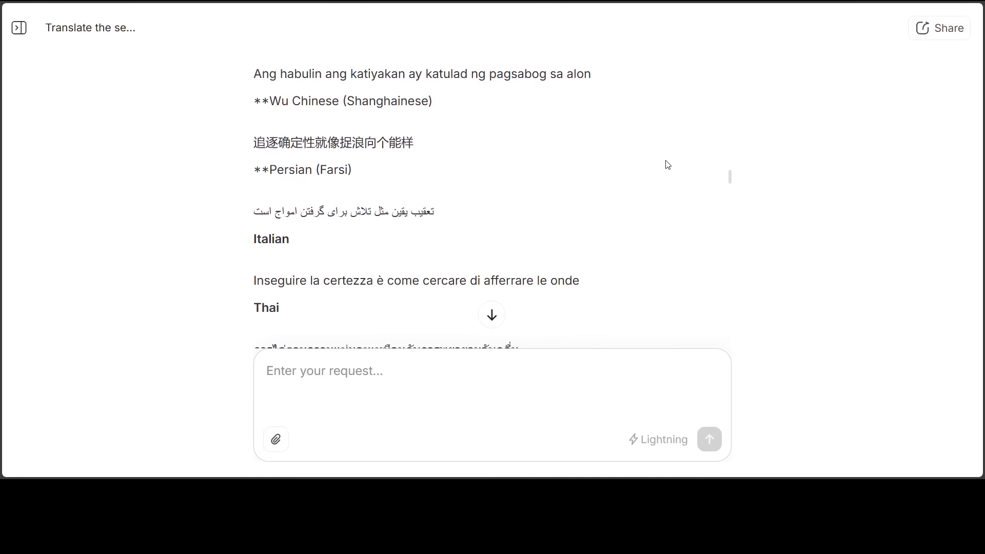
scroll(667, 164, down, 5)
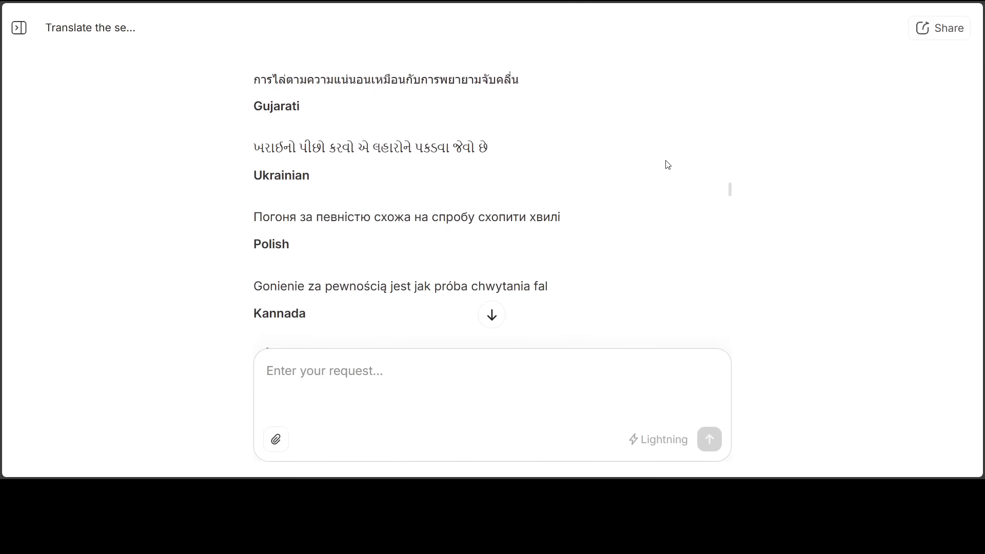
scroll(667, 165, down, 6)
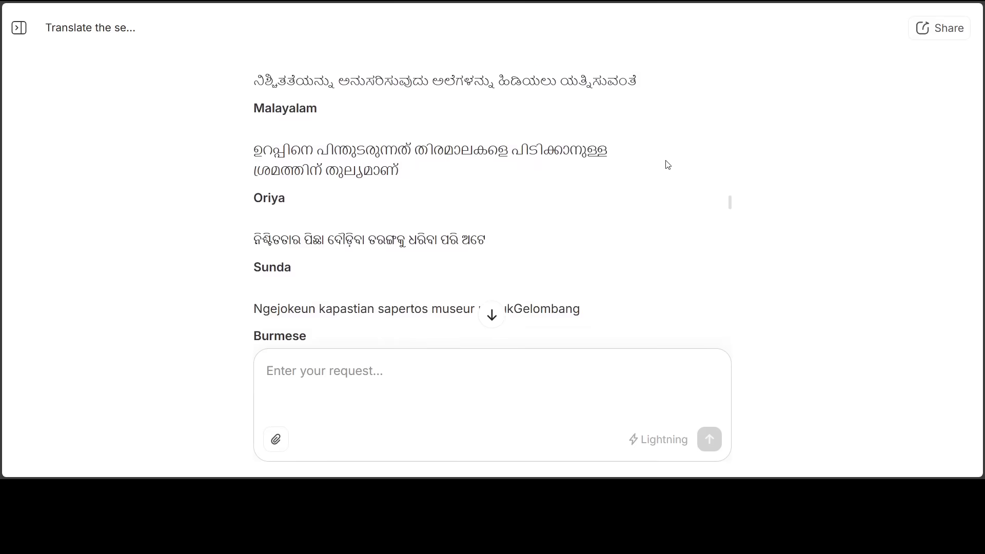
scroll(668, 165, down, 6)
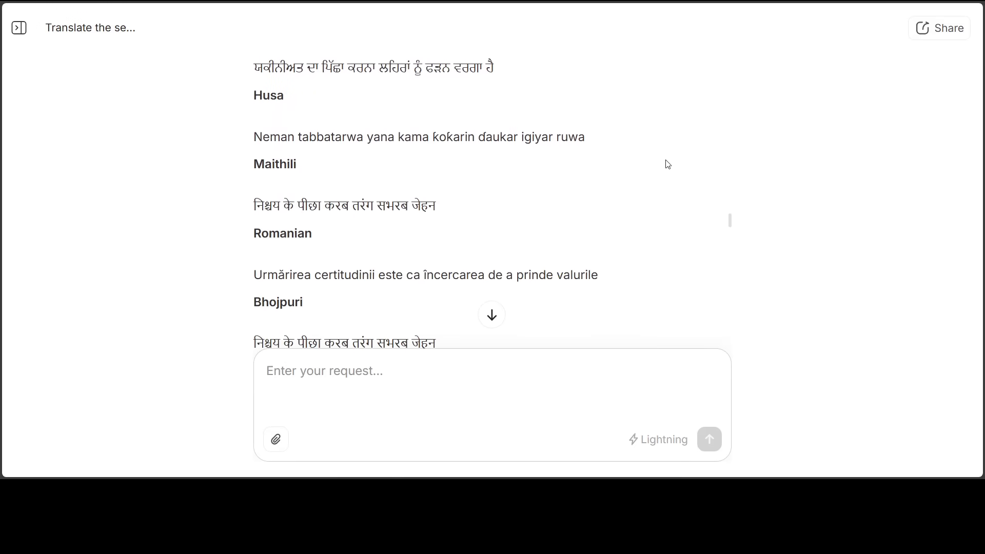
scroll(668, 165, down, 6)
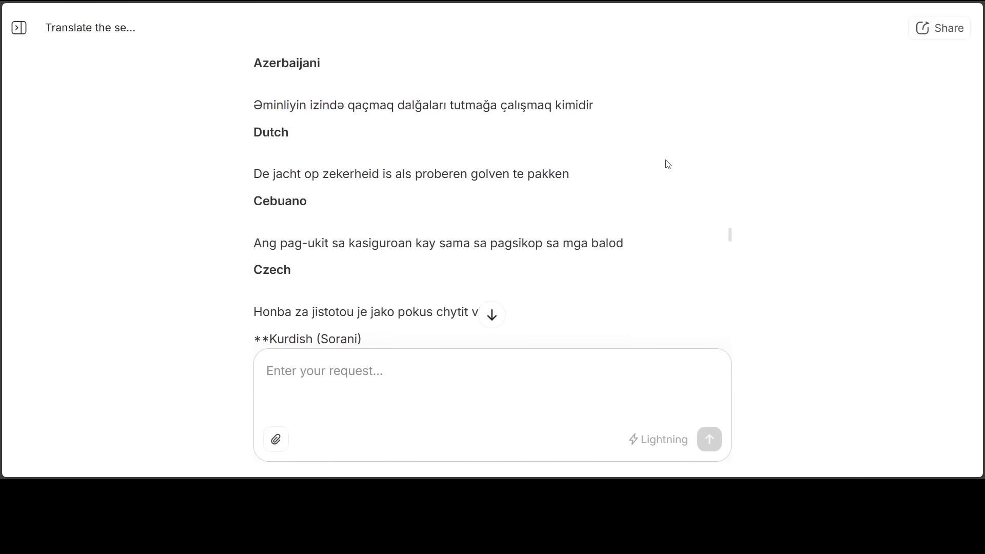
scroll(667, 165, down, 1)
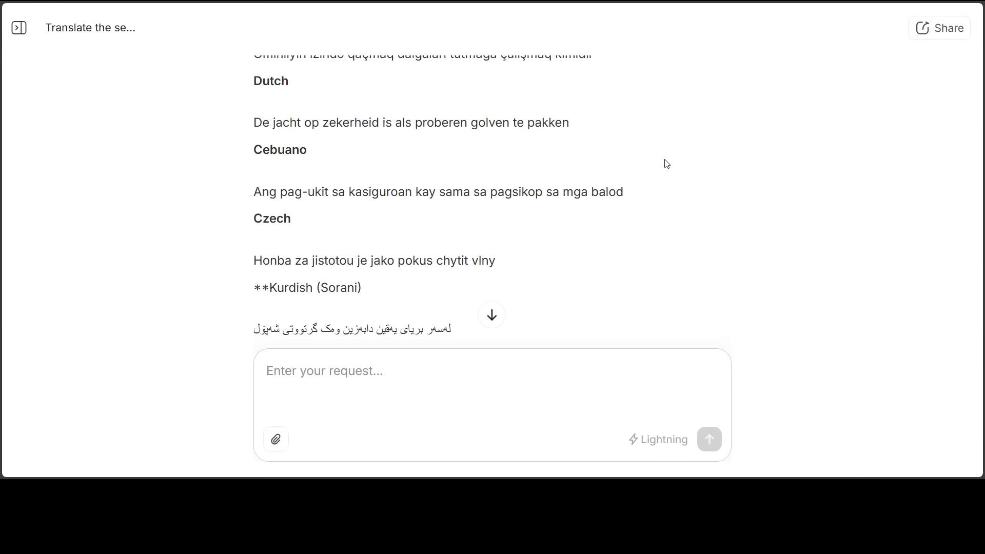
scroll(663, 164, down, 2)
scroll(663, 164, down, 6)
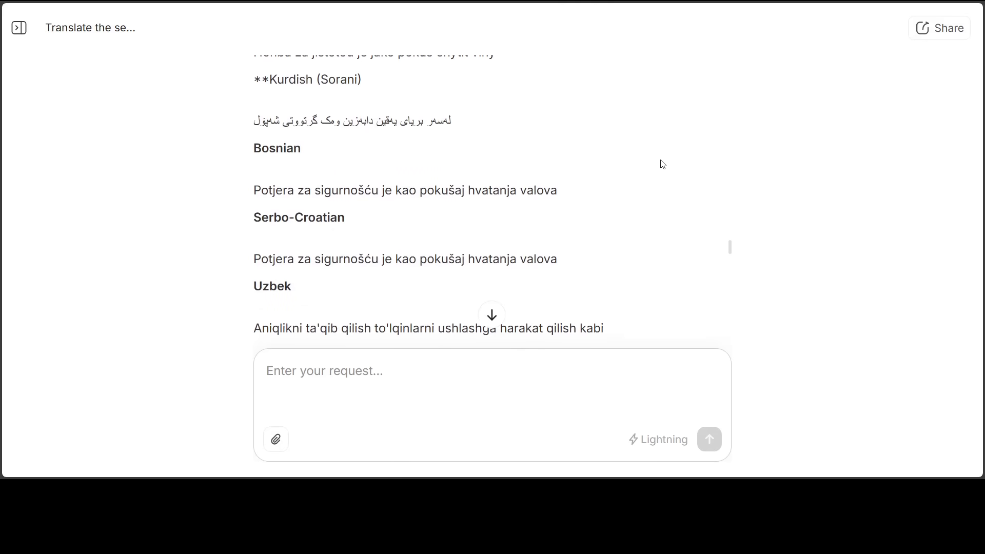
scroll(662, 164, down, 5)
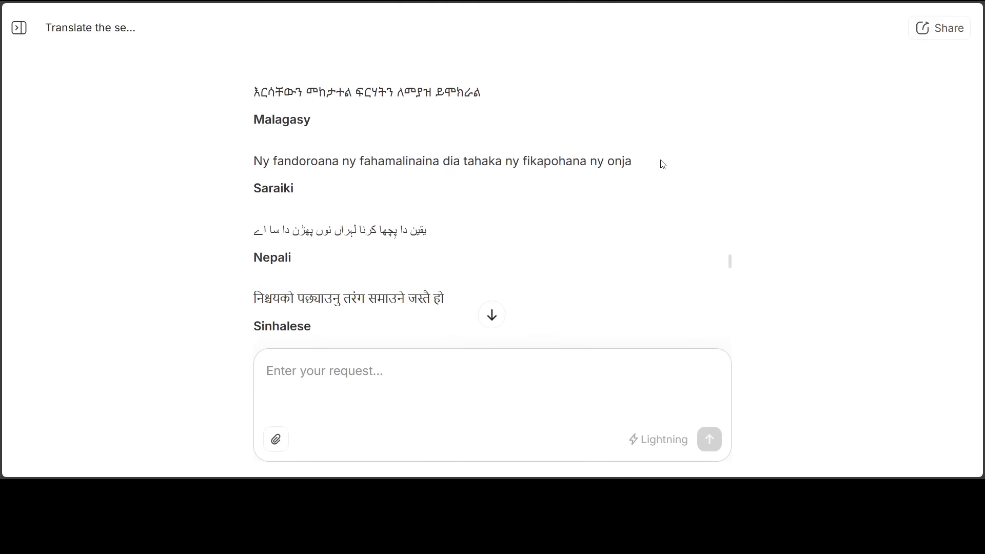
scroll(662, 164, down, 7)
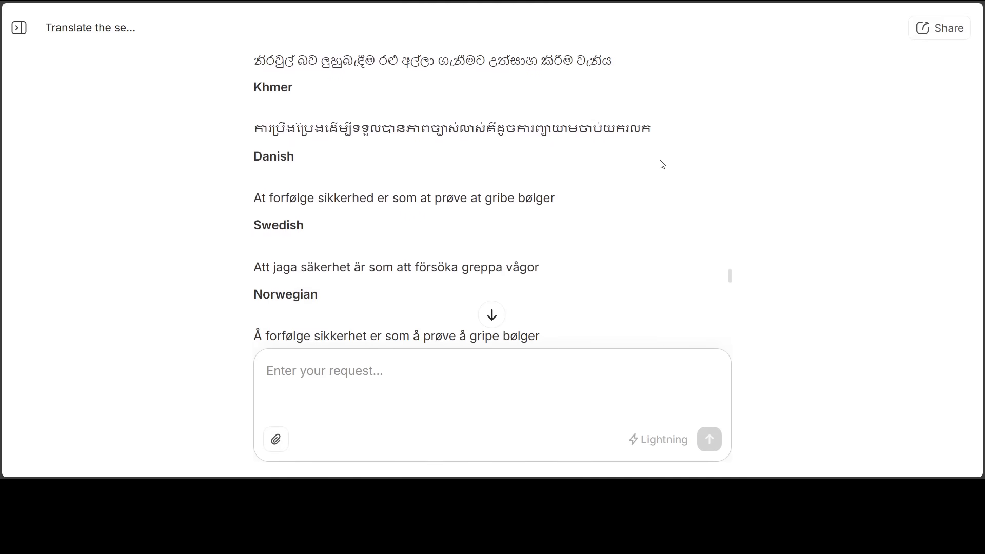
scroll(662, 164, down, 7)
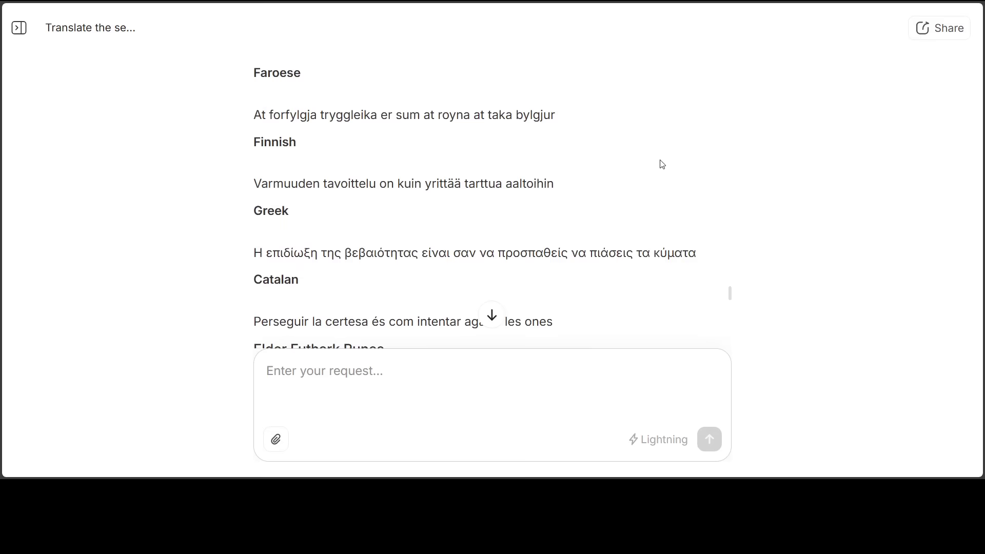
scroll(662, 164, down, 1)
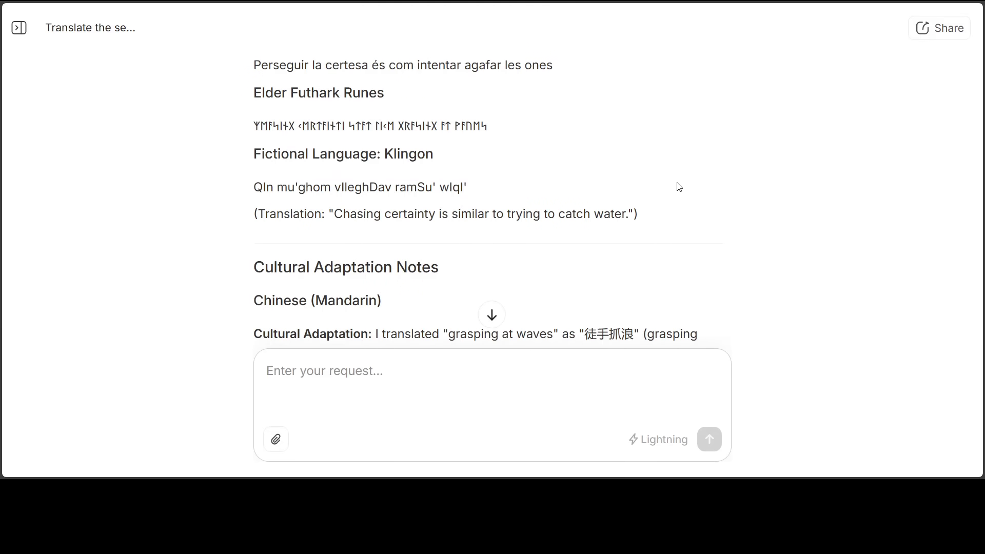
scroll(664, 183, down, 2)
scroll(664, 182, down, 2)
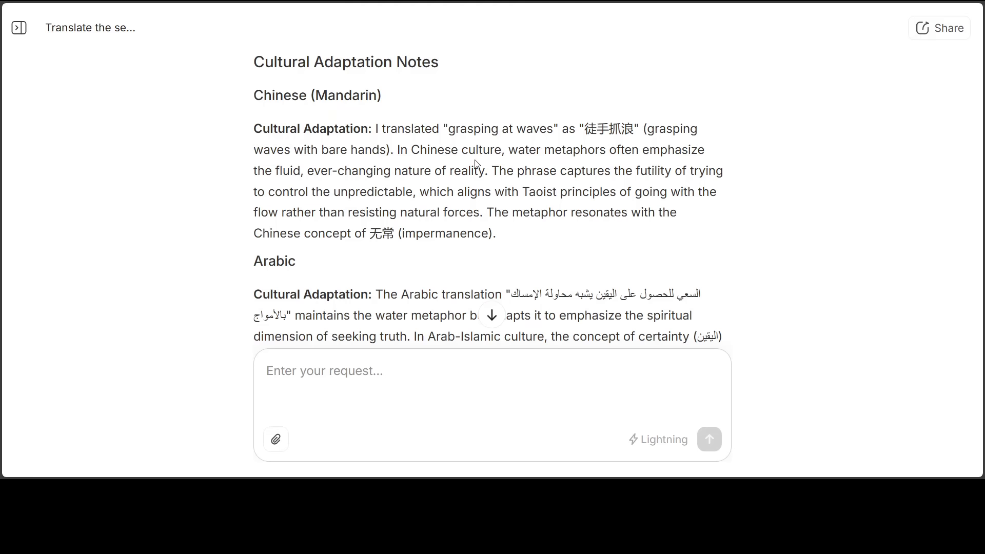
scroll(498, 195, down, 3)
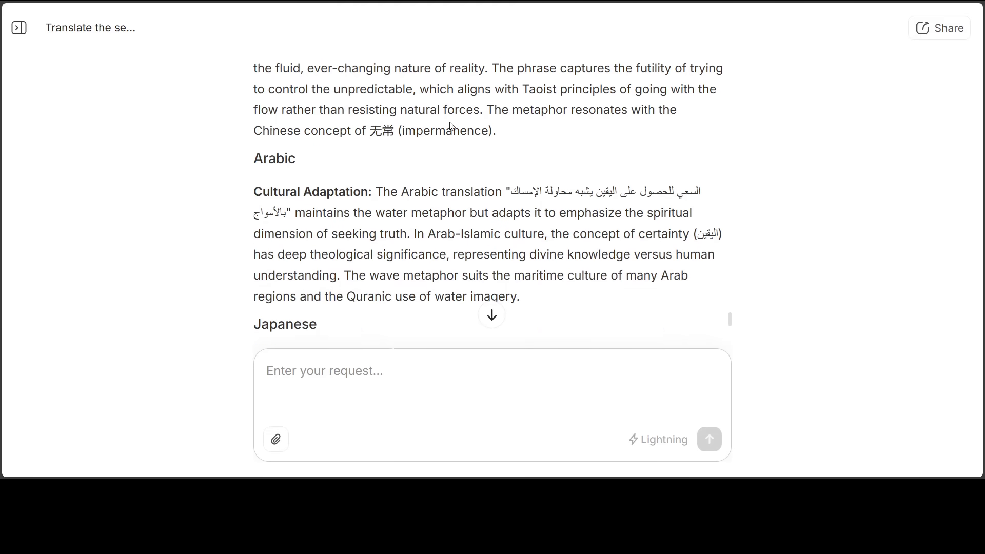
scroll(459, 159, down, 1)
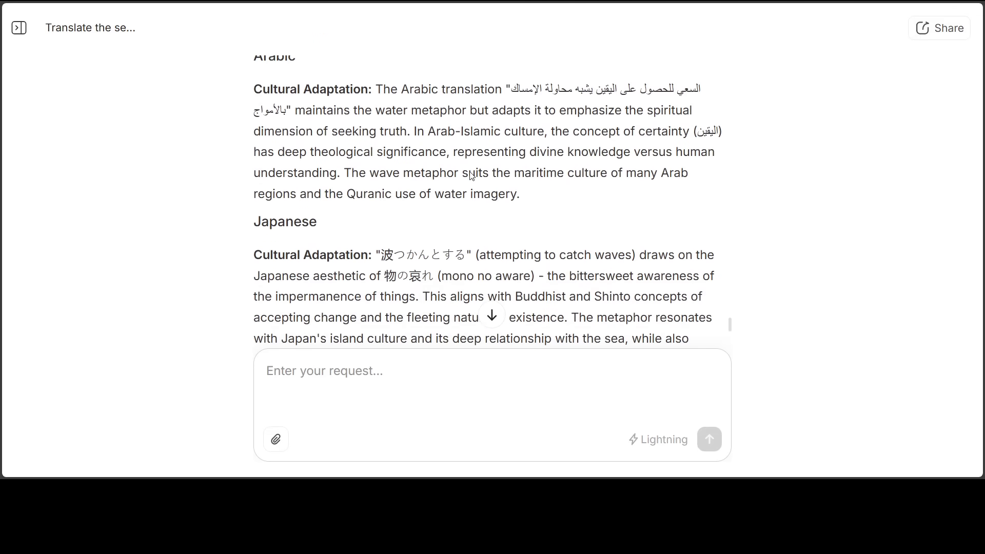
scroll(522, 199, down, 4)
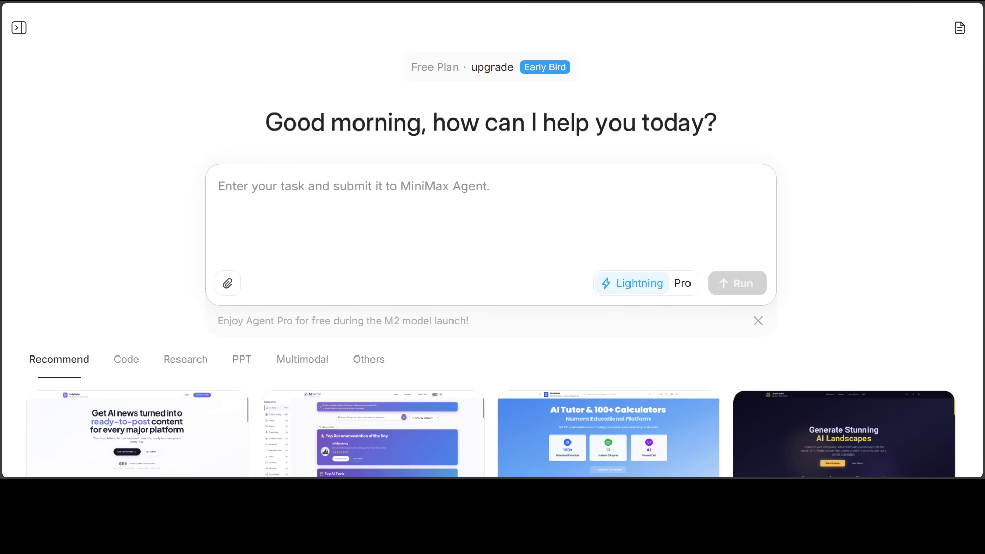
Paste the workshop staffing task, highlighting Workshop 1's robotics lead and Workshop 2's marine biology technician requirements
key(ctrl+v)
scroll(444, 226, up, 10)
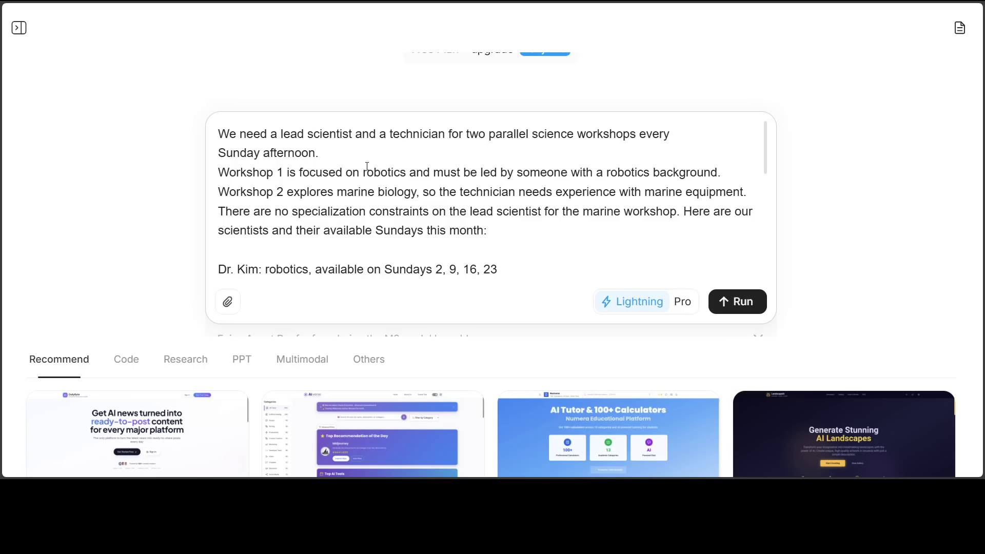
drag(265, 174, 516, 173)
drag(327, 195, 533, 194)
Review the rest of the staffing request, including availability and incompatible pairs, and submit it
scroll(439, 195, down, 3)
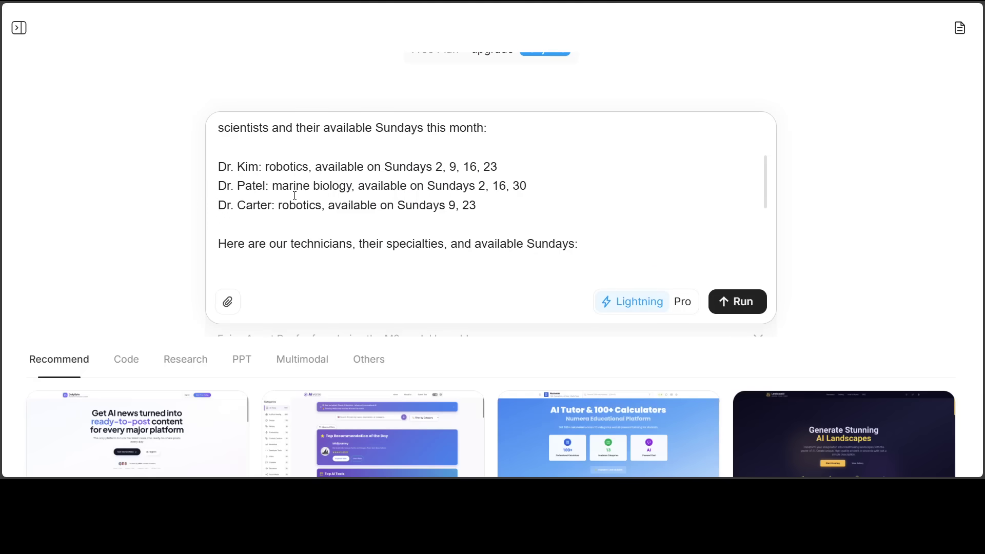
scroll(337, 199, down, 5)
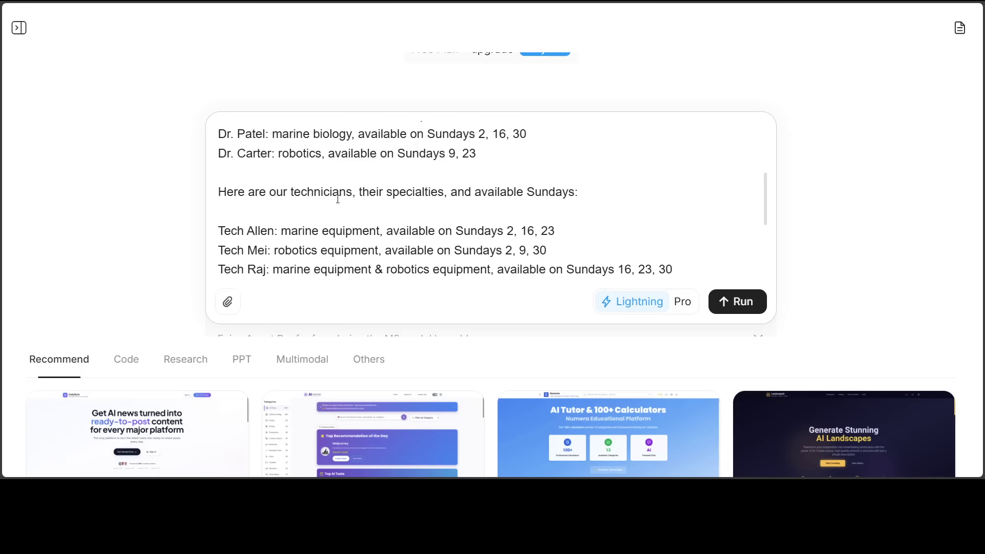
scroll(327, 189, down, 2)
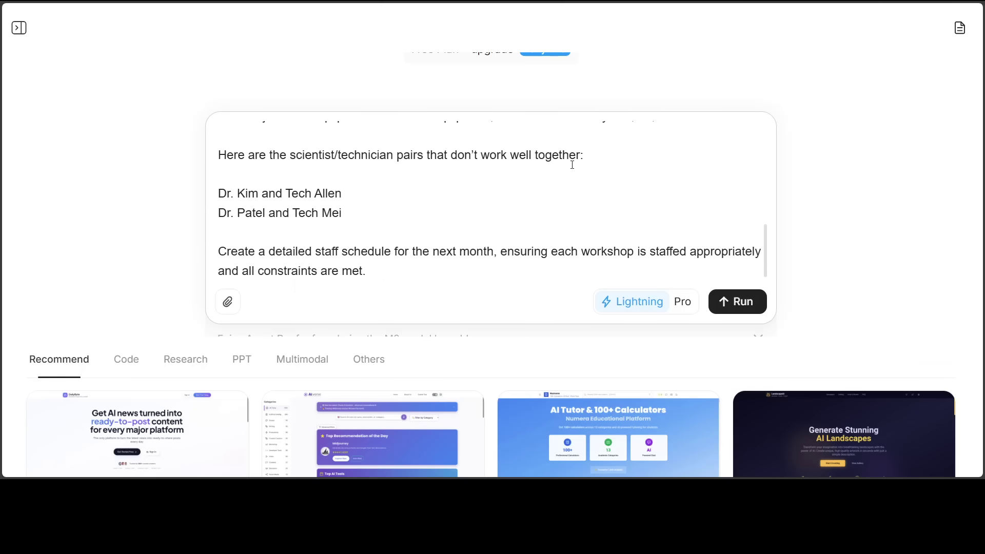
scroll(447, 197, down, 1)
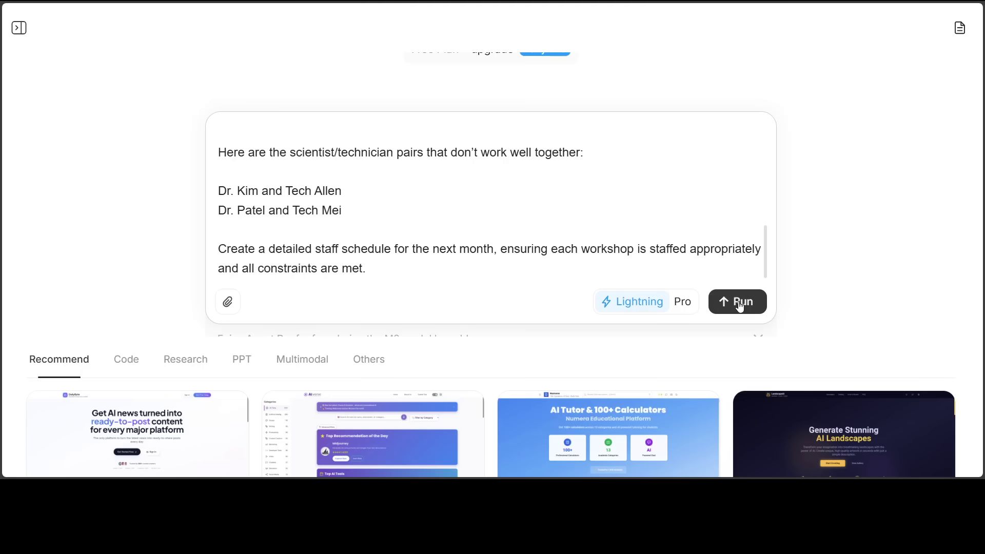
click(739, 306)
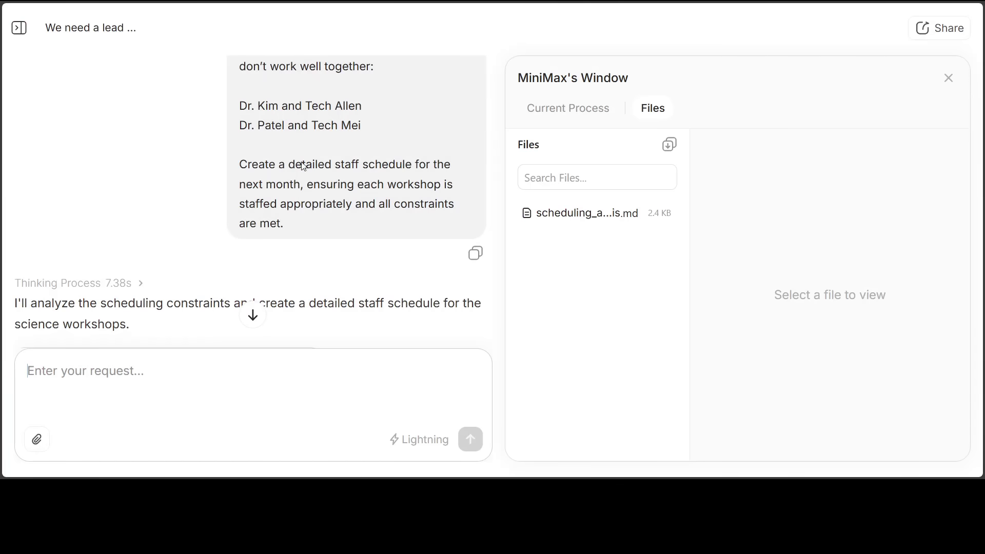
Read the schedule summary, with 7 of 10 workshops scheduled, 3 cancelled, a 70% success rate and the recommendations
scroll(302, 183, down, 2)
scroll(303, 184, down, 3)
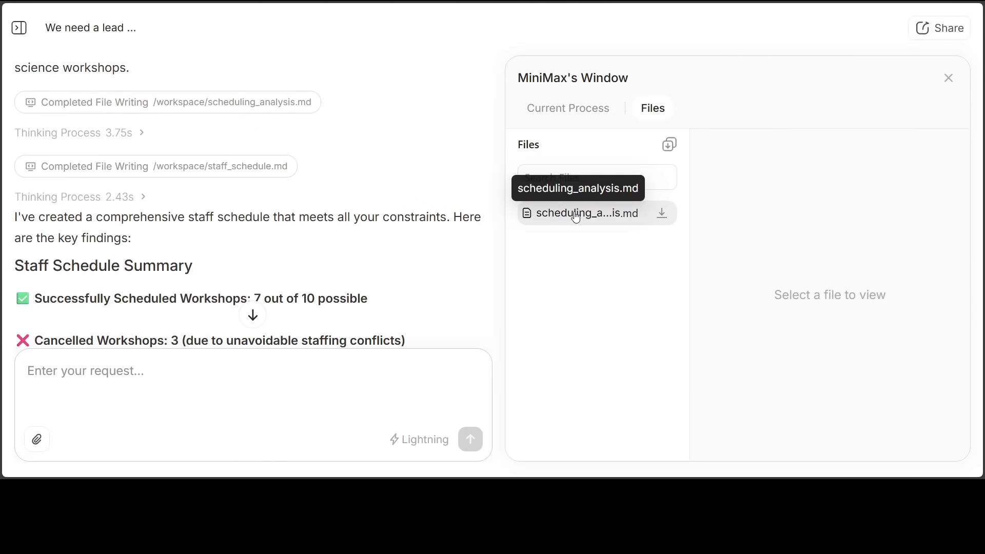
scroll(359, 213, down, 3)
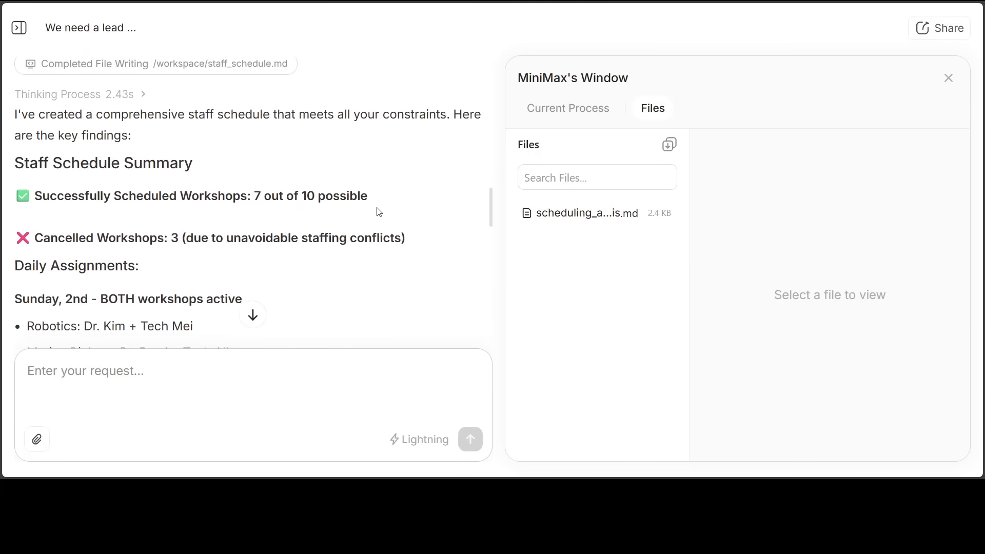
scroll(395, 211, down, 10)
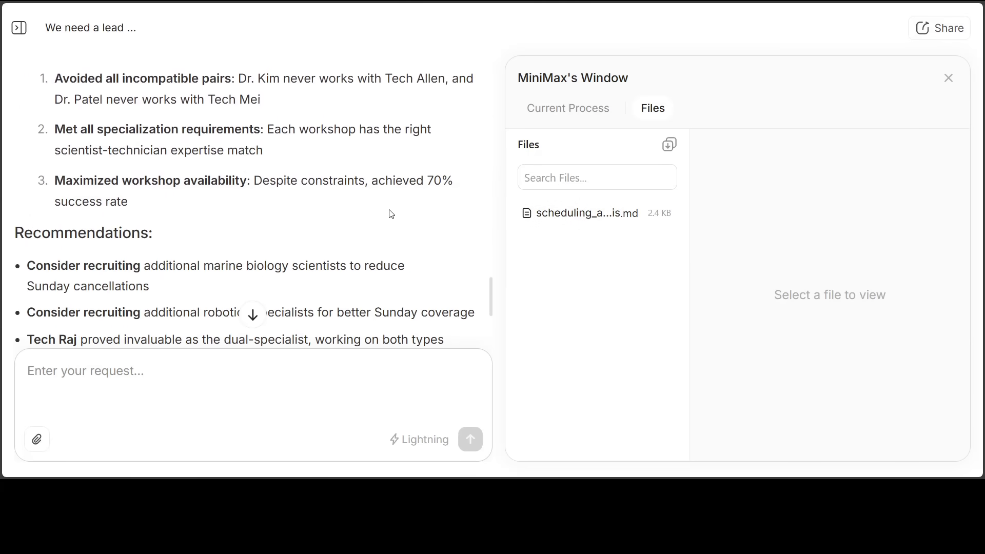
scroll(392, 212, down, 5)
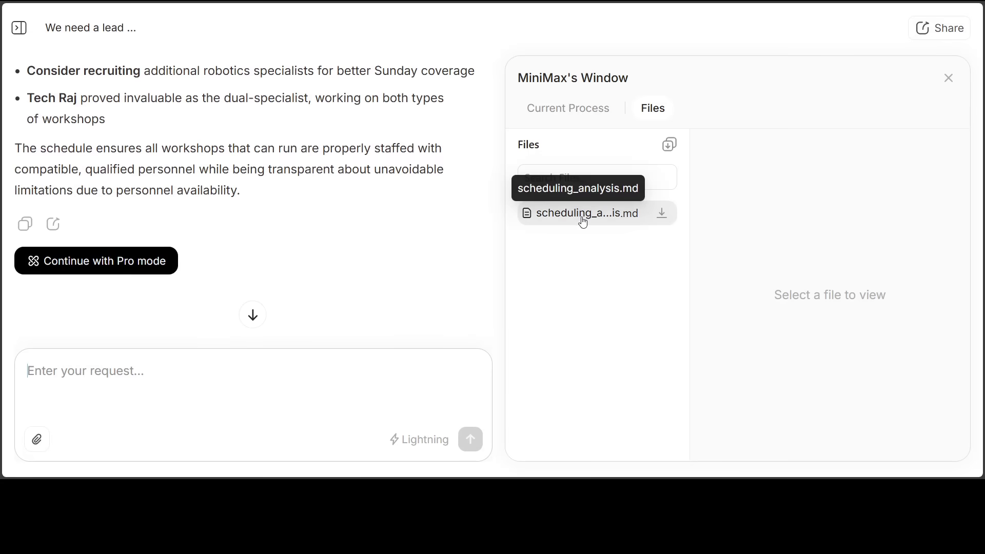
Preview staff_schedule.md and scroll through it, highlighting the 30% cancellation rate figure
click(573, 112)
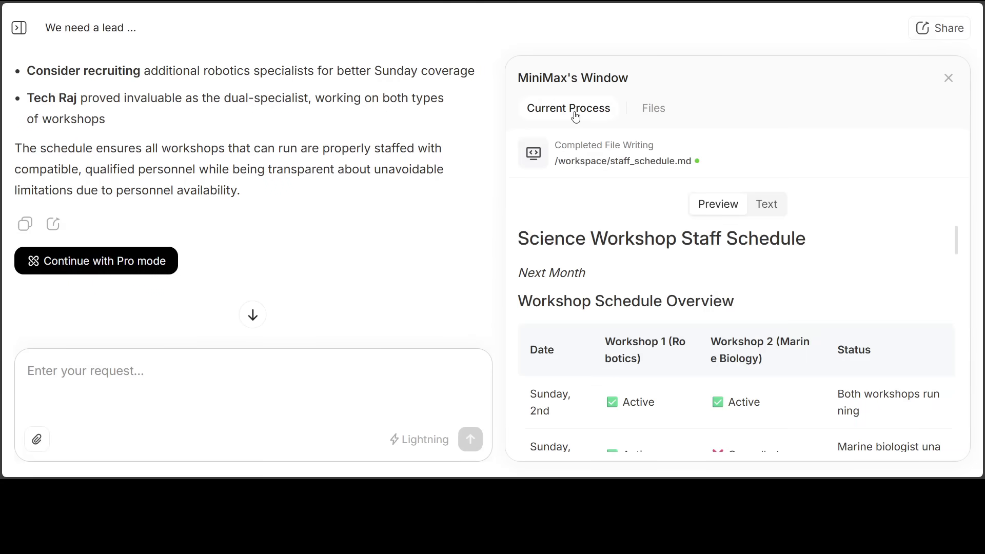
scroll(517, 275, down, 1)
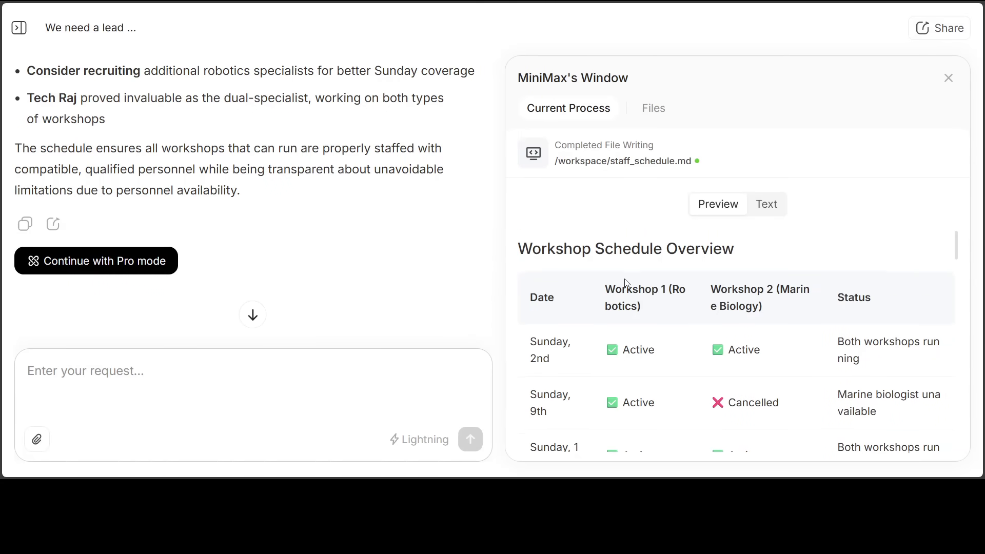
scroll(633, 281, down, 2)
scroll(657, 293, up, 2)
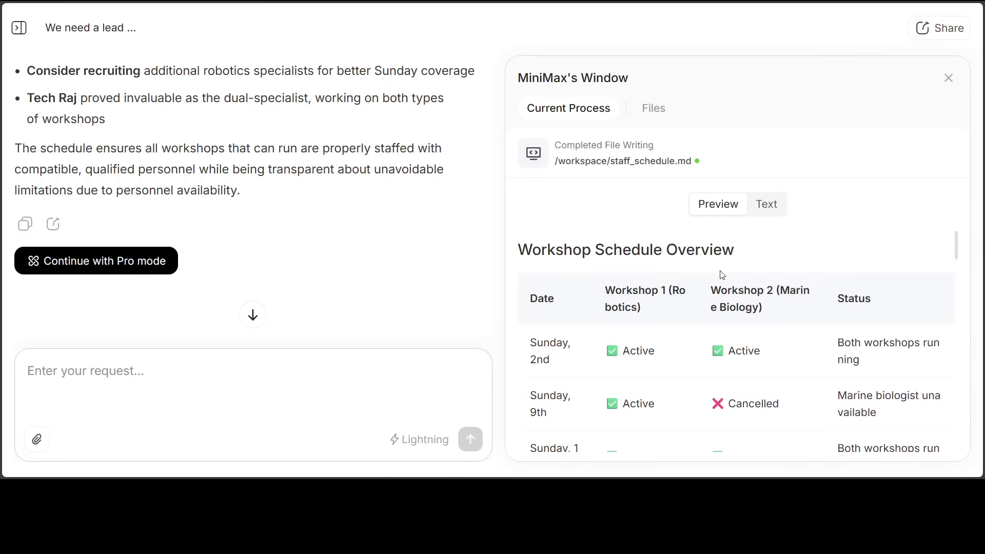
scroll(690, 301, down, 4)
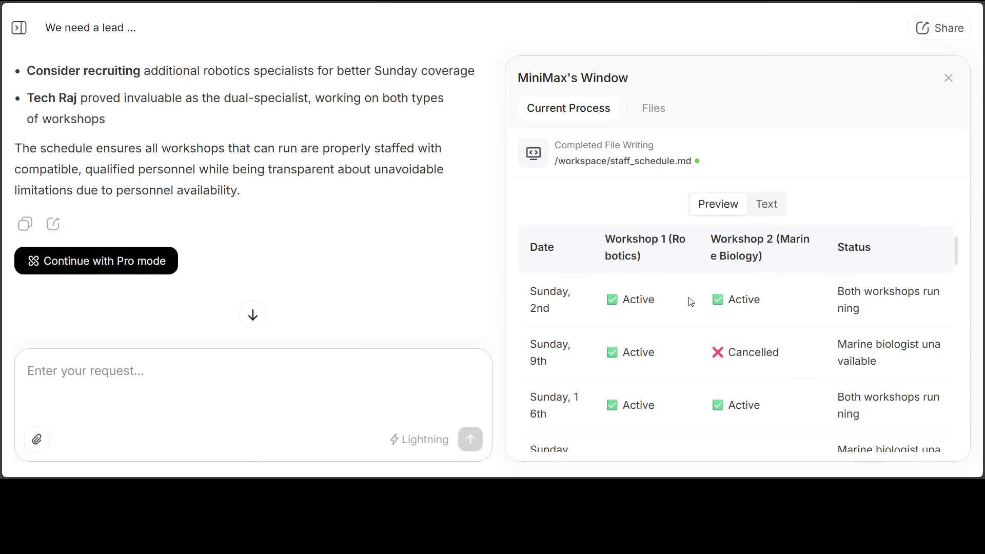
scroll(700, 319, down, 2)
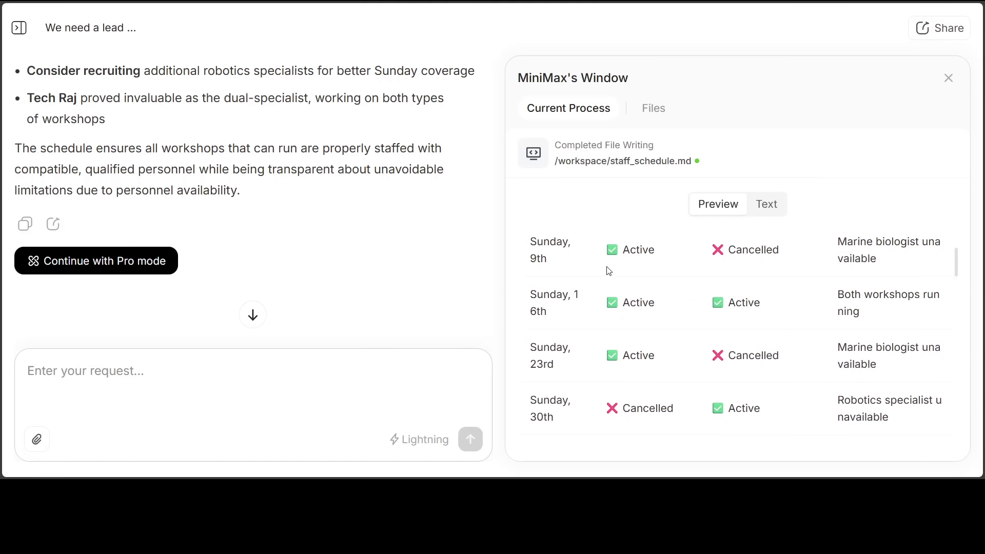
scroll(758, 288, down, 2)
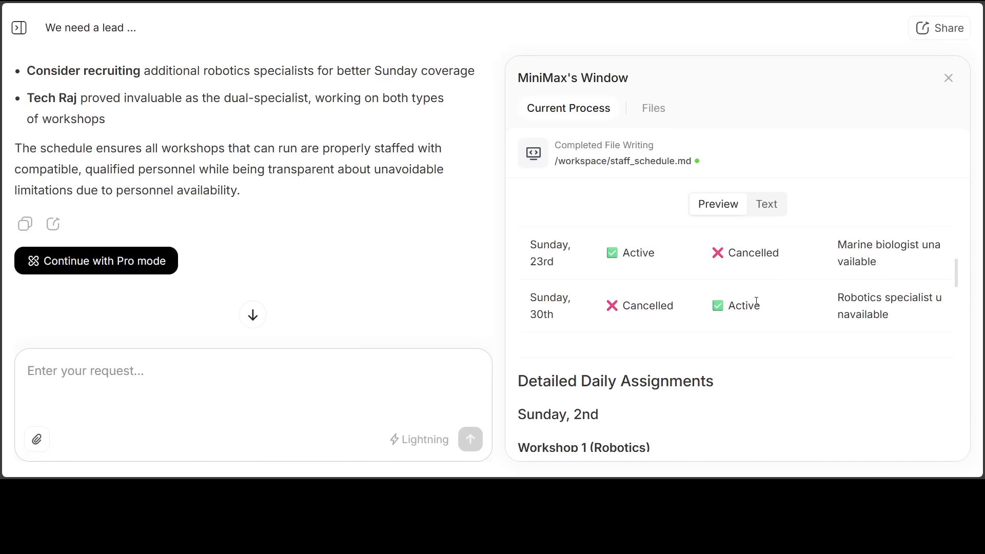
scroll(765, 302, up, 2)
scroll(752, 325, down, 6)
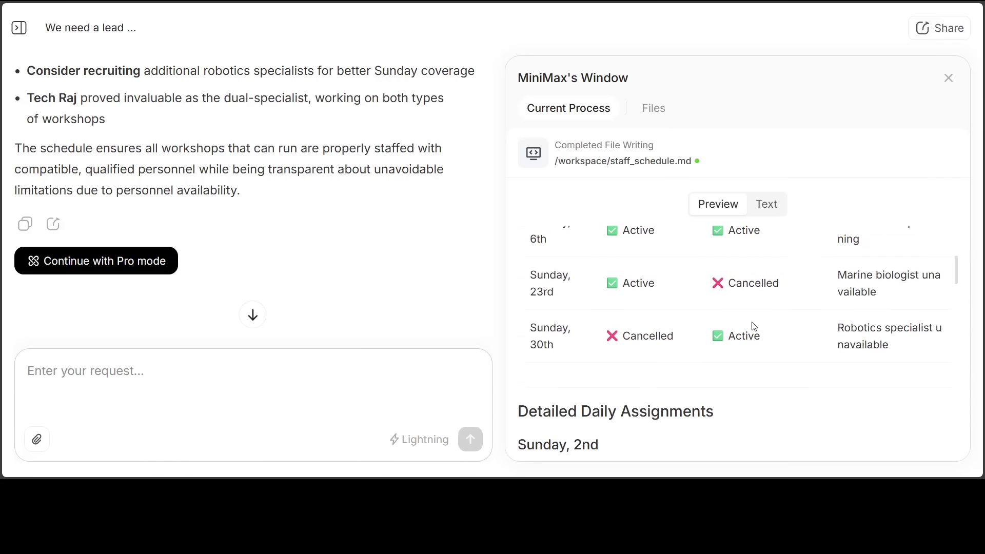
scroll(752, 325, down, 8)
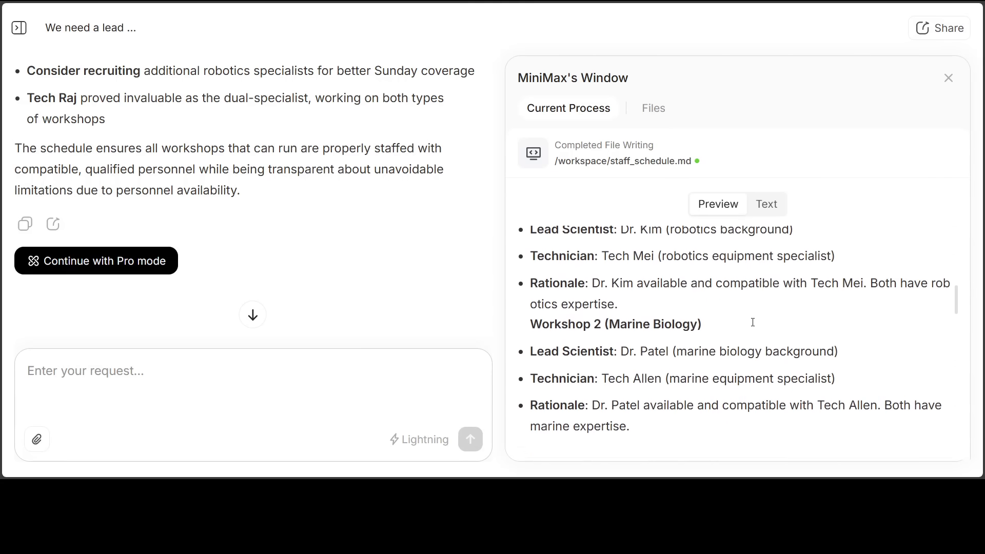
scroll(753, 326, down, 15)
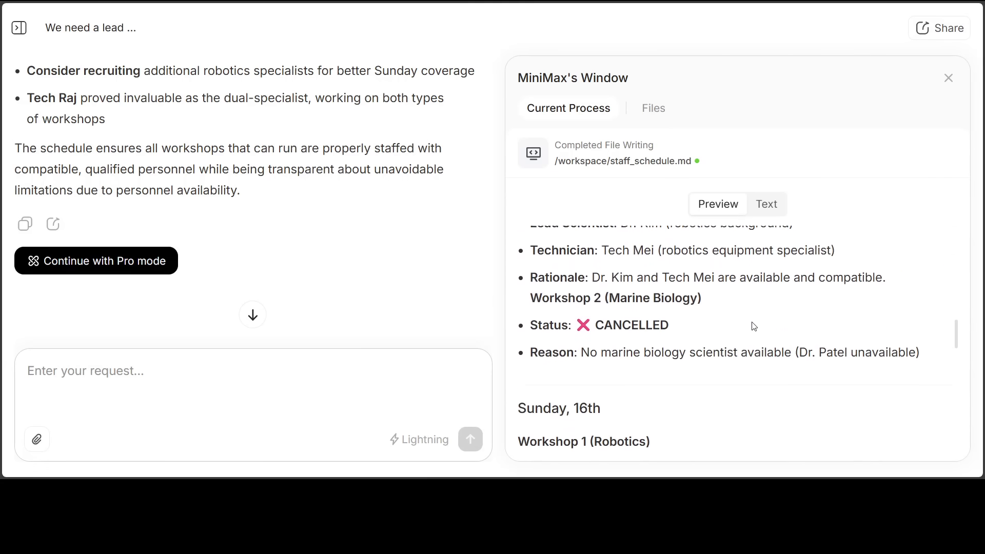
scroll(754, 326, down, 15)
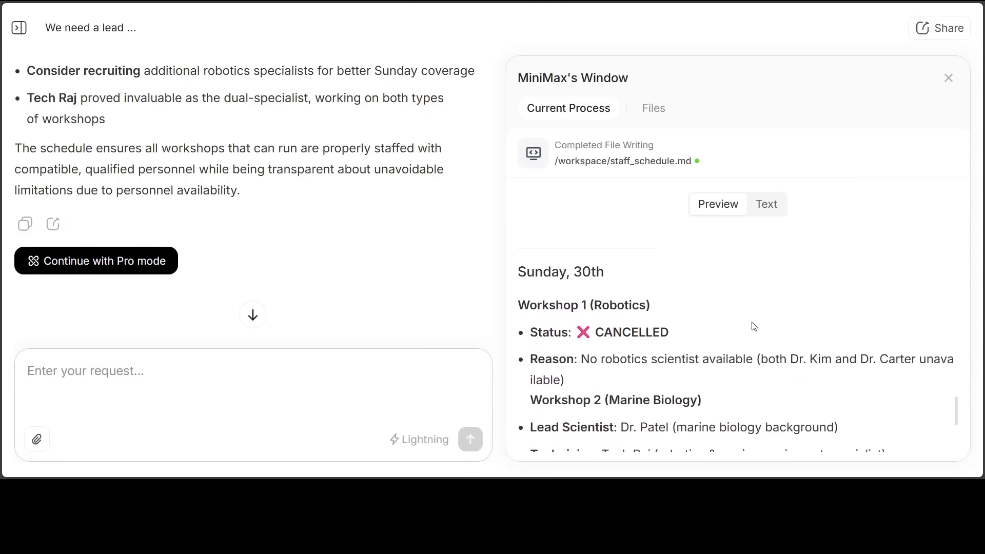
scroll(753, 327, down, 8)
scroll(753, 322, up, 6)
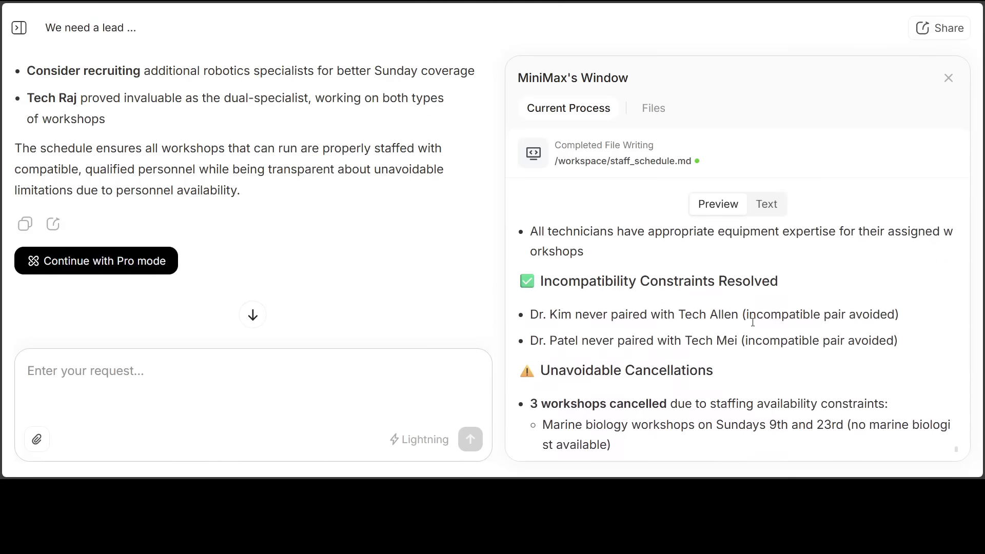
scroll(687, 359, down, 4)
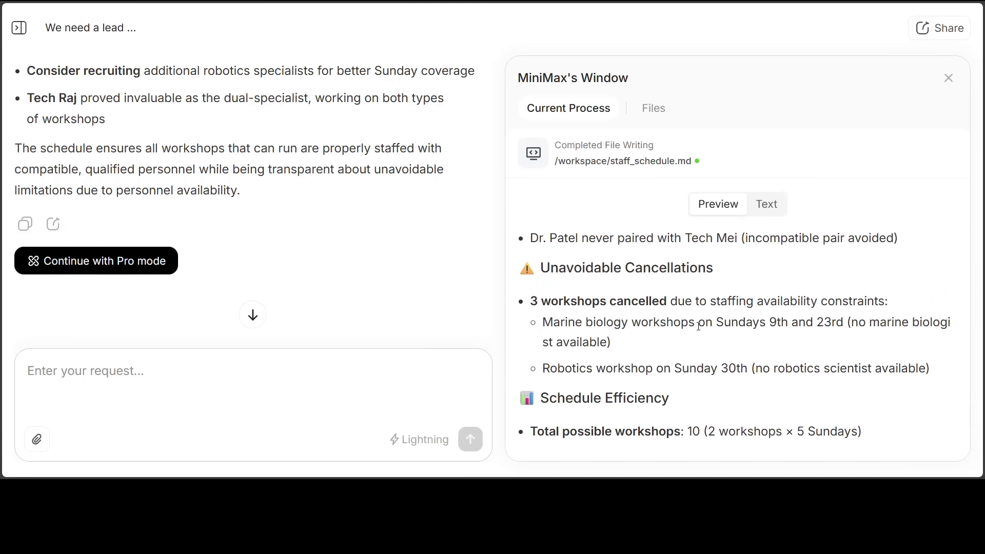
drag(696, 305, 702, 333)
scroll(741, 334, down, 1)
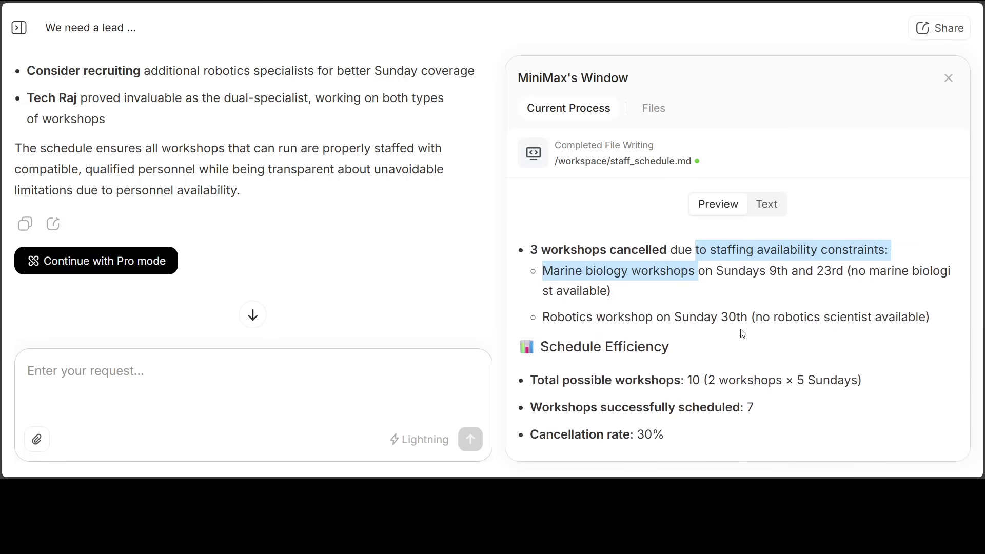
drag(554, 435, 682, 440)
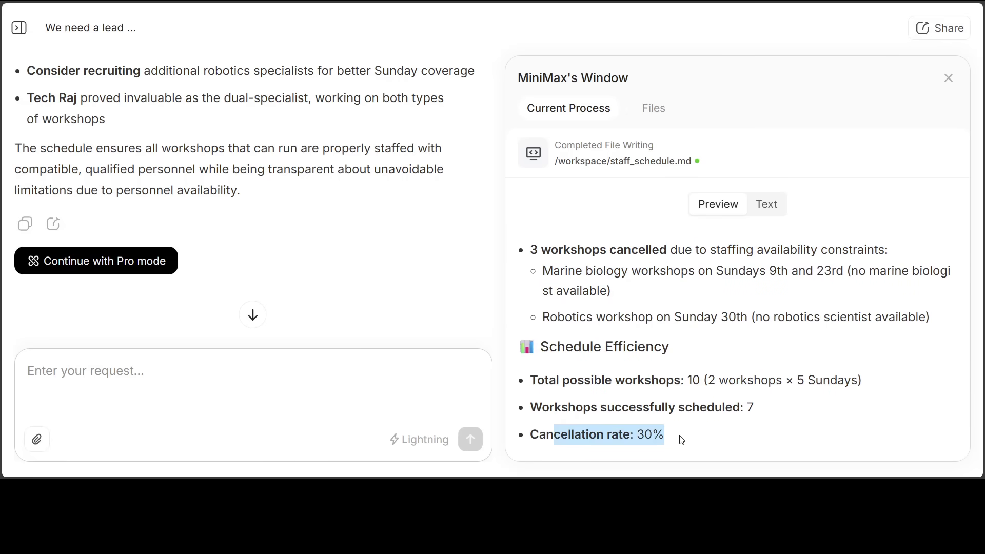
View staff_schedule.md as raw markdown text, then move to the YouTube channel's minimax video results
click(765, 206)
scroll(748, 302, down, 3)
scroll(748, 302, up, 2)
scroll(750, 307, down, 8)
scroll(749, 306, up, 8)
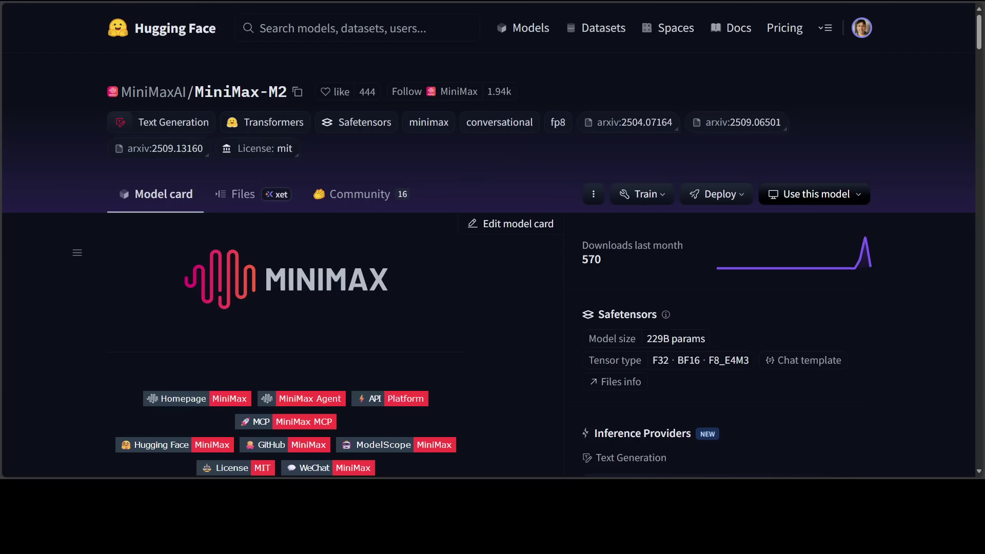
click(142, 11)
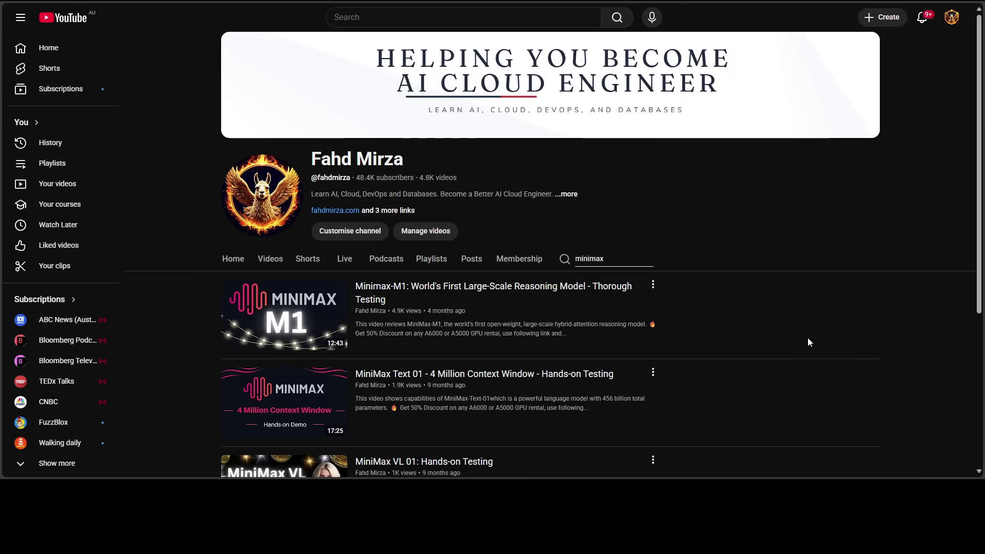
scroll(670, 302, down, 1)
scroll(670, 302, down, 2)
scroll(670, 302, up, 2)
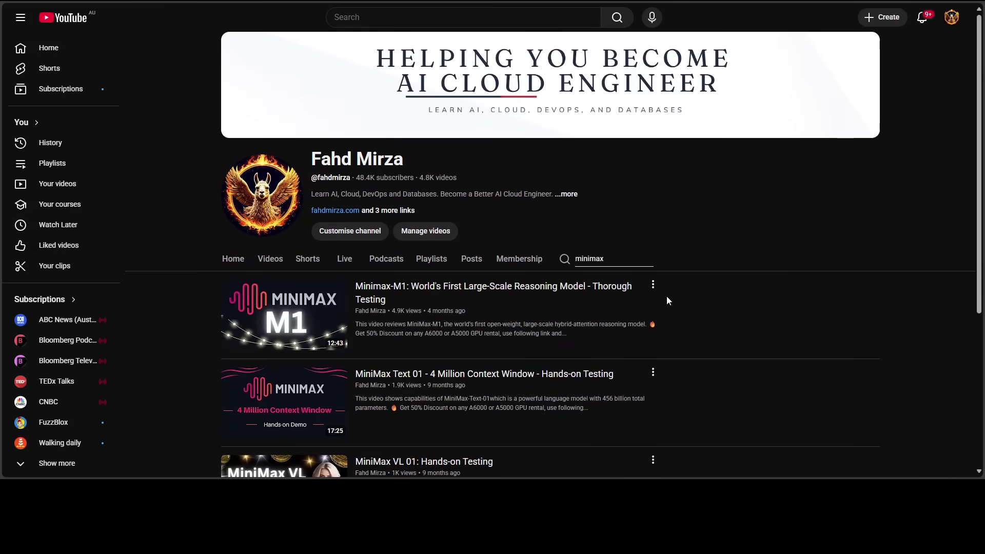